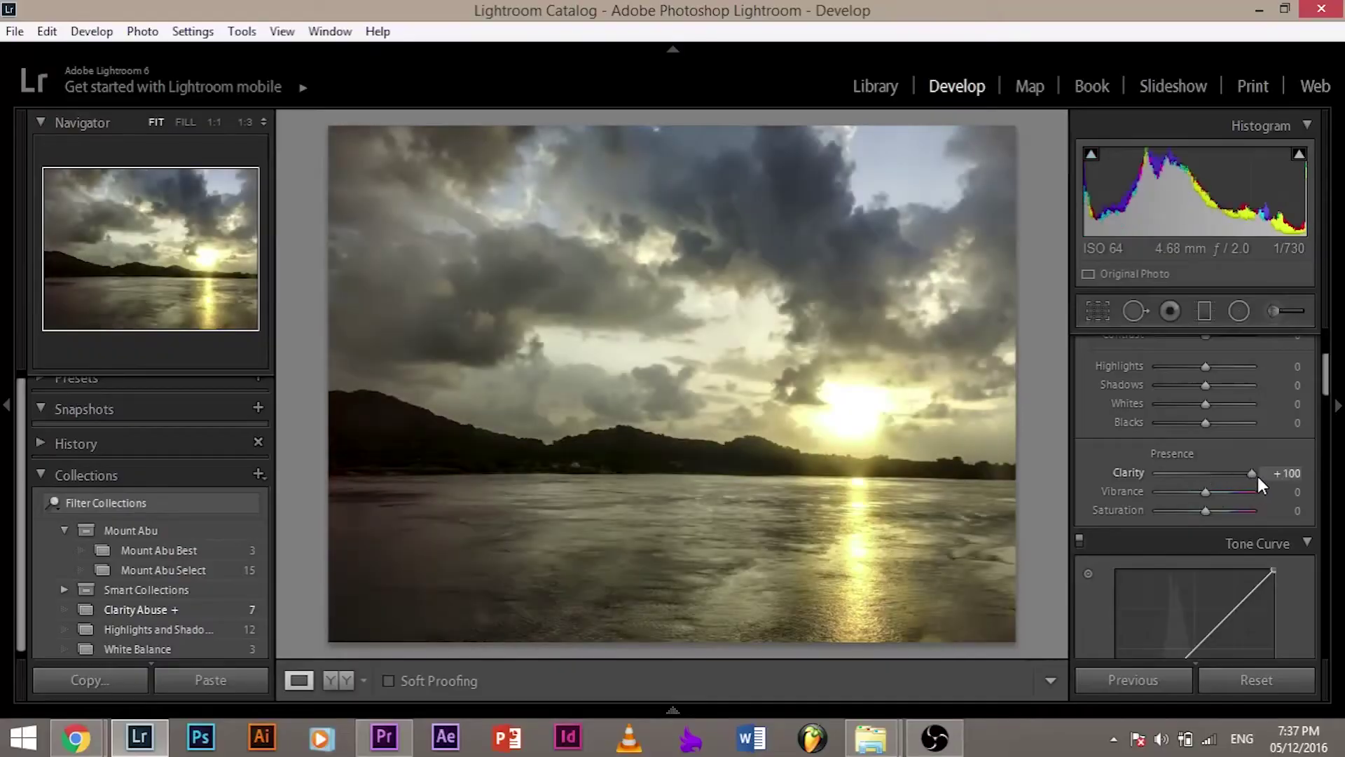
Step: Lower the sunset photo's Clarity to +85, then push the temple photo's Clarity to +100
{"action": "left_click_drag", "start_coordinate": [1258, 476], "coordinate": [1235, 511]}
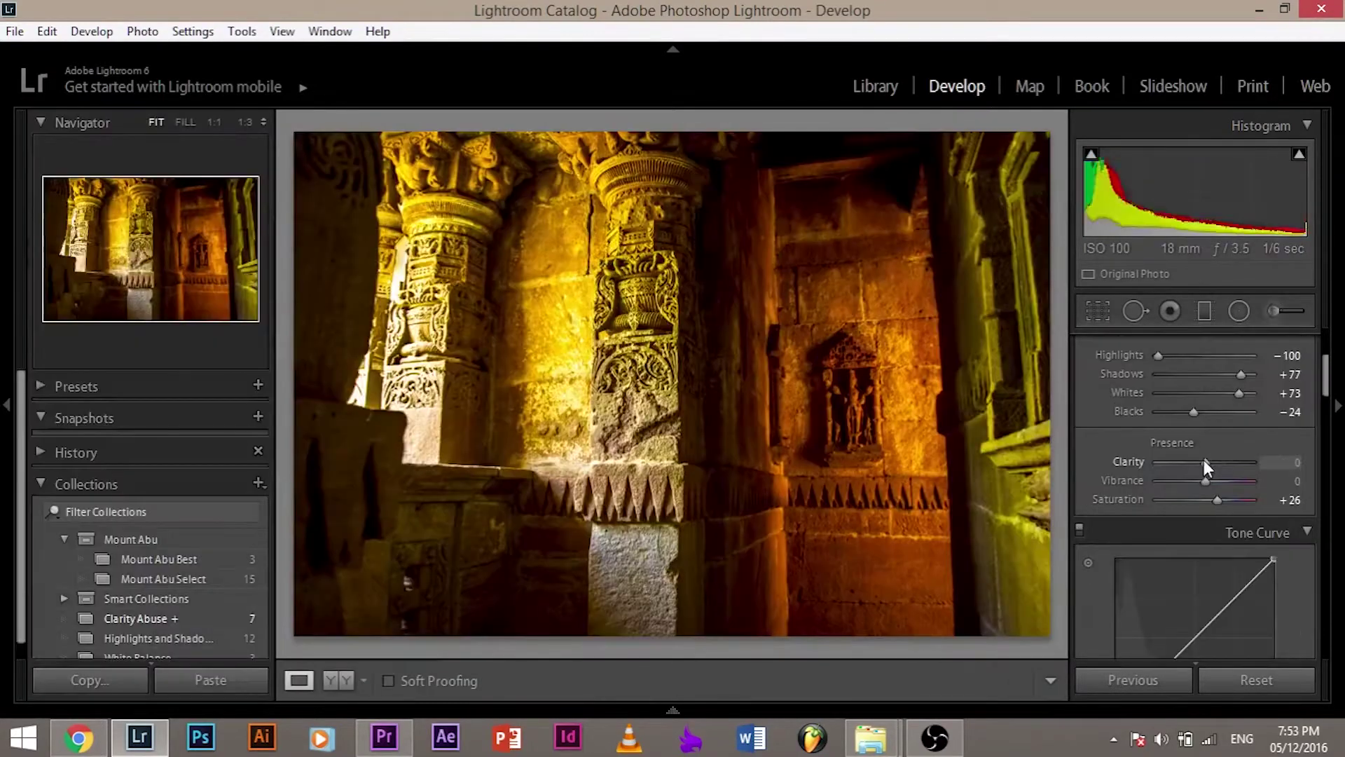
{"action": "left_click_drag", "start_coordinate": [1205, 463], "coordinate": [1285, 462]}
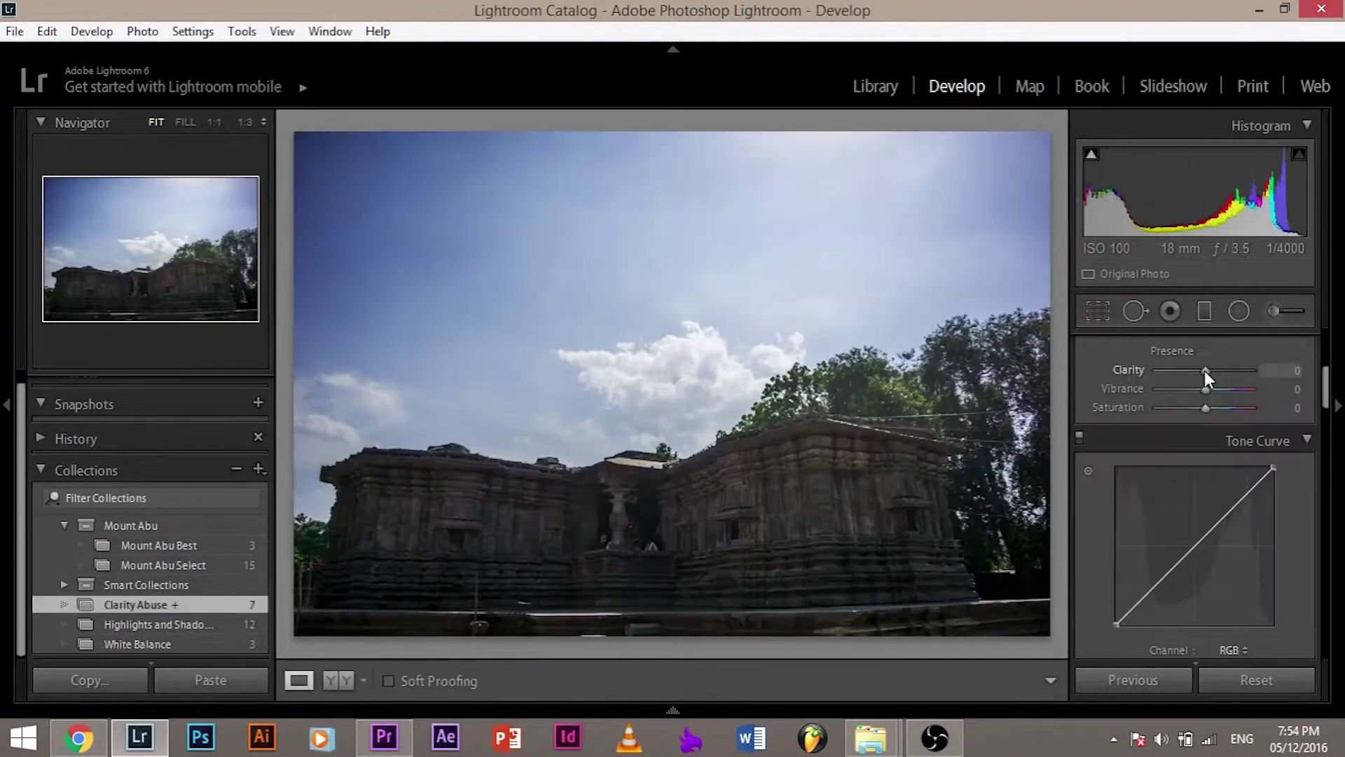
{"action": "left_click_drag", "start_coordinate": [1204, 371], "coordinate": [1243, 373]}
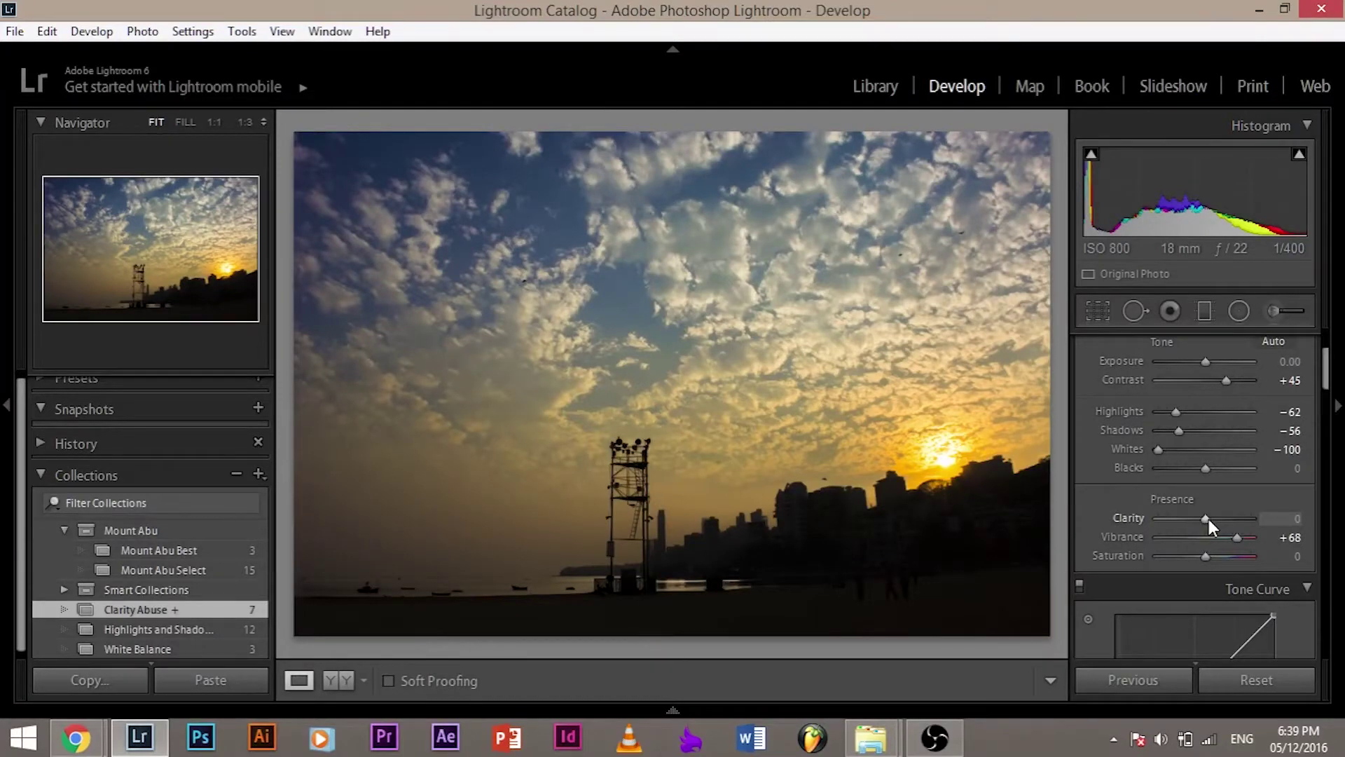
Step: Try the skyline photo's Clarity at +52, reset it to 0, and push Contrast to +100
{"action": "left_click_drag", "start_coordinate": [1208, 518], "coordinate": [1232, 521]}
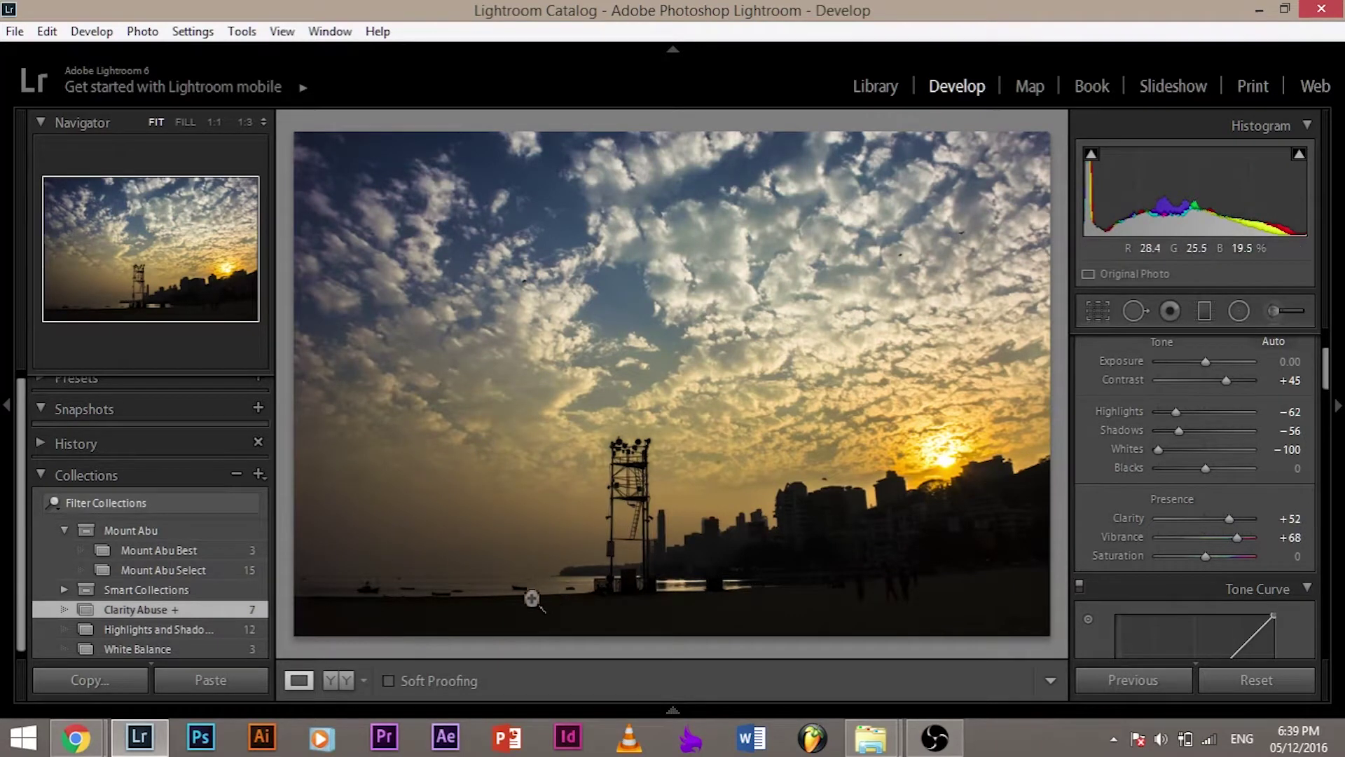
{"action": "double_click", "coordinate": [1135, 518]}
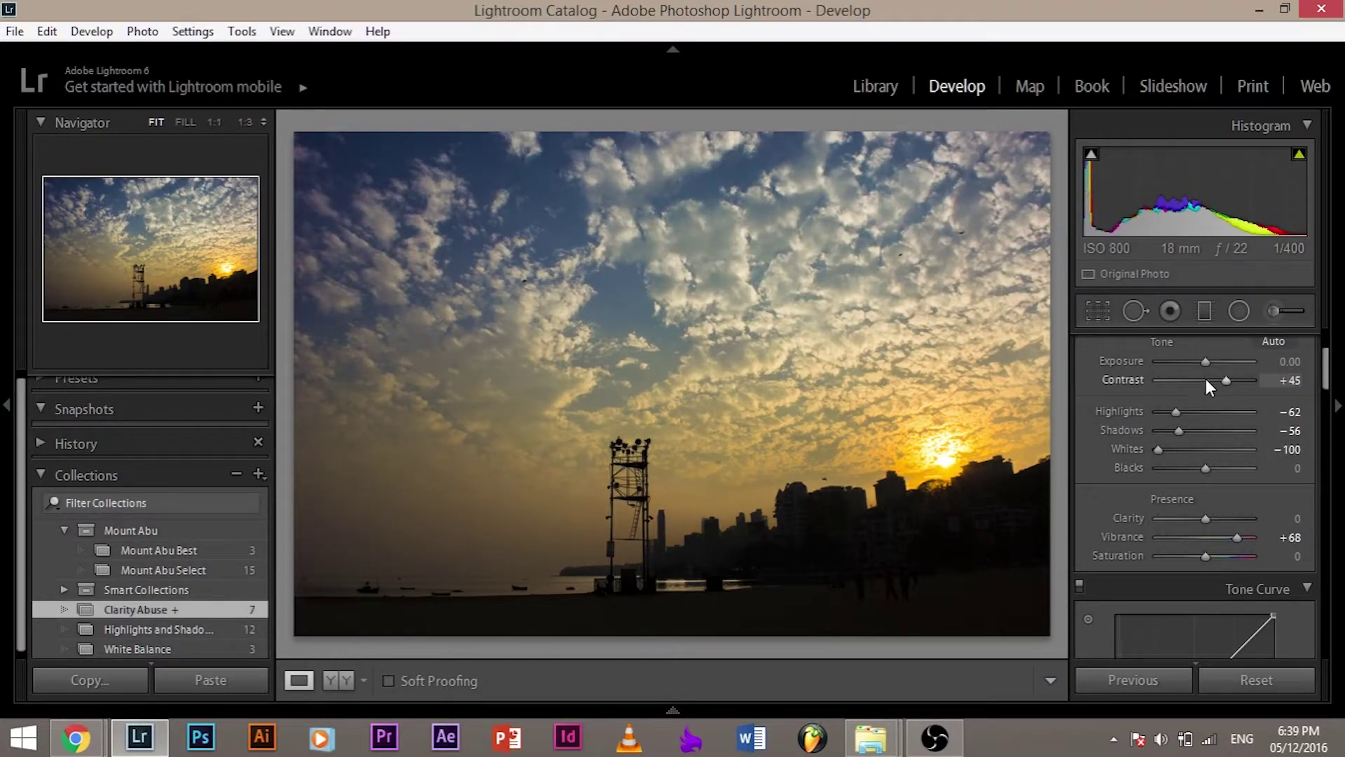
{"action": "left_click_drag", "start_coordinate": [1224, 383], "coordinate": [1262, 383]}
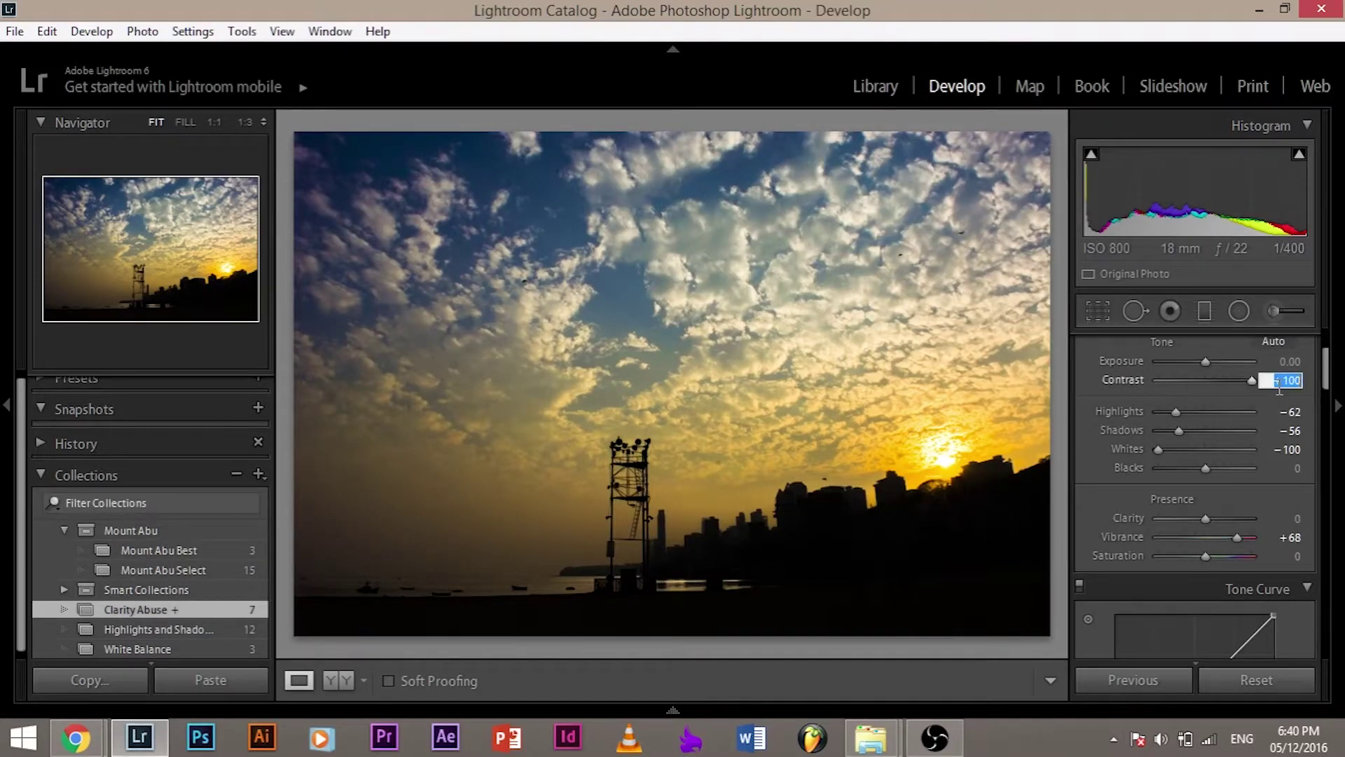
Step: Enter a Contrast value of 0, then raise Contrast to +52 for comparison
{"action": "type", "text": "0"}
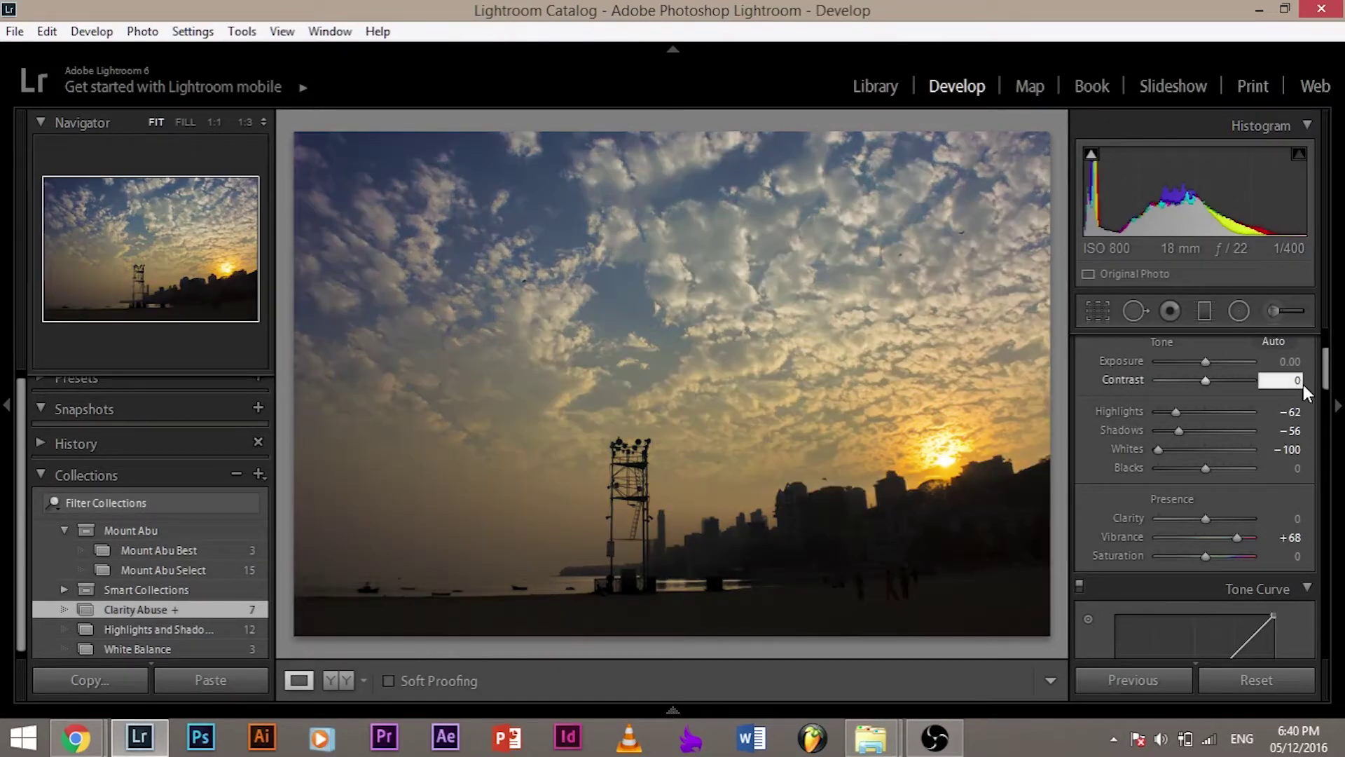
{"action": "key", "text": "Return"}
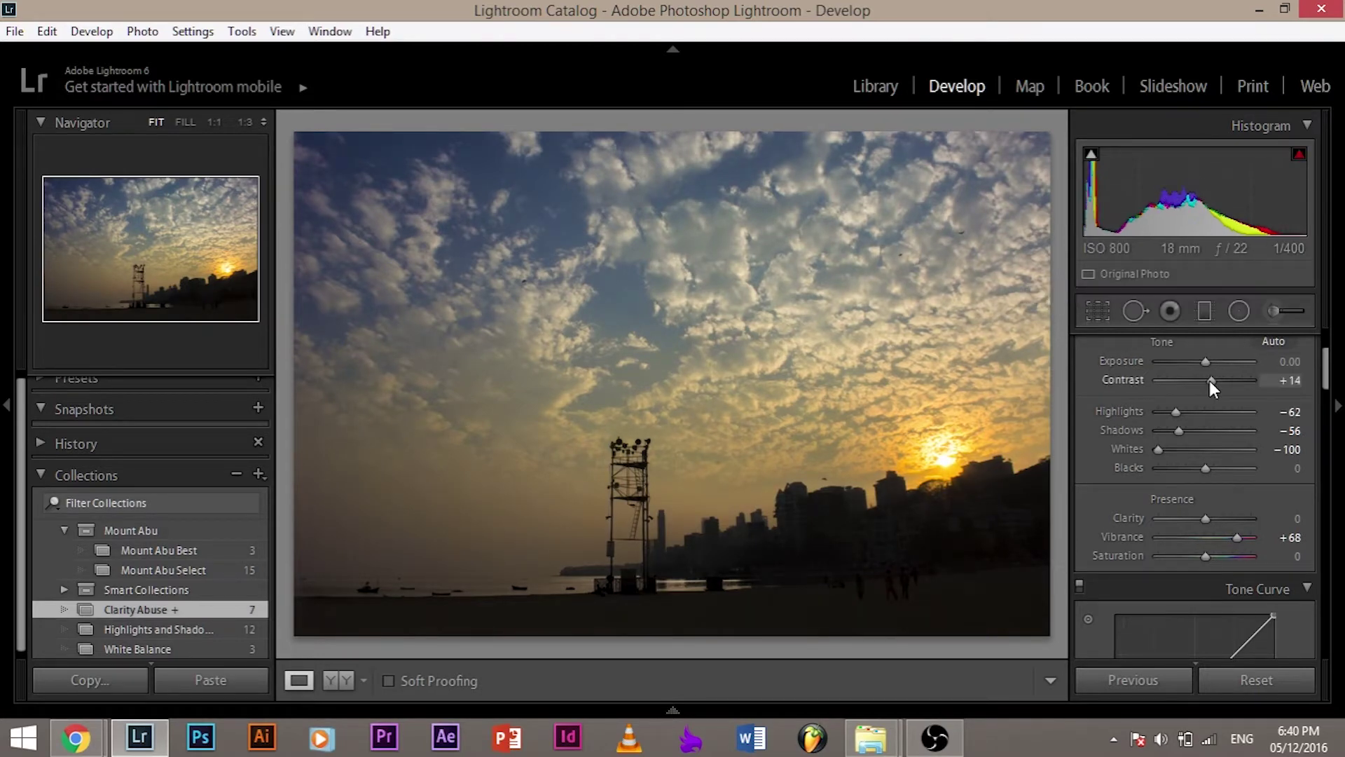
{"action": "left_click_drag", "start_coordinate": [1209, 381], "coordinate": [1248, 379]}
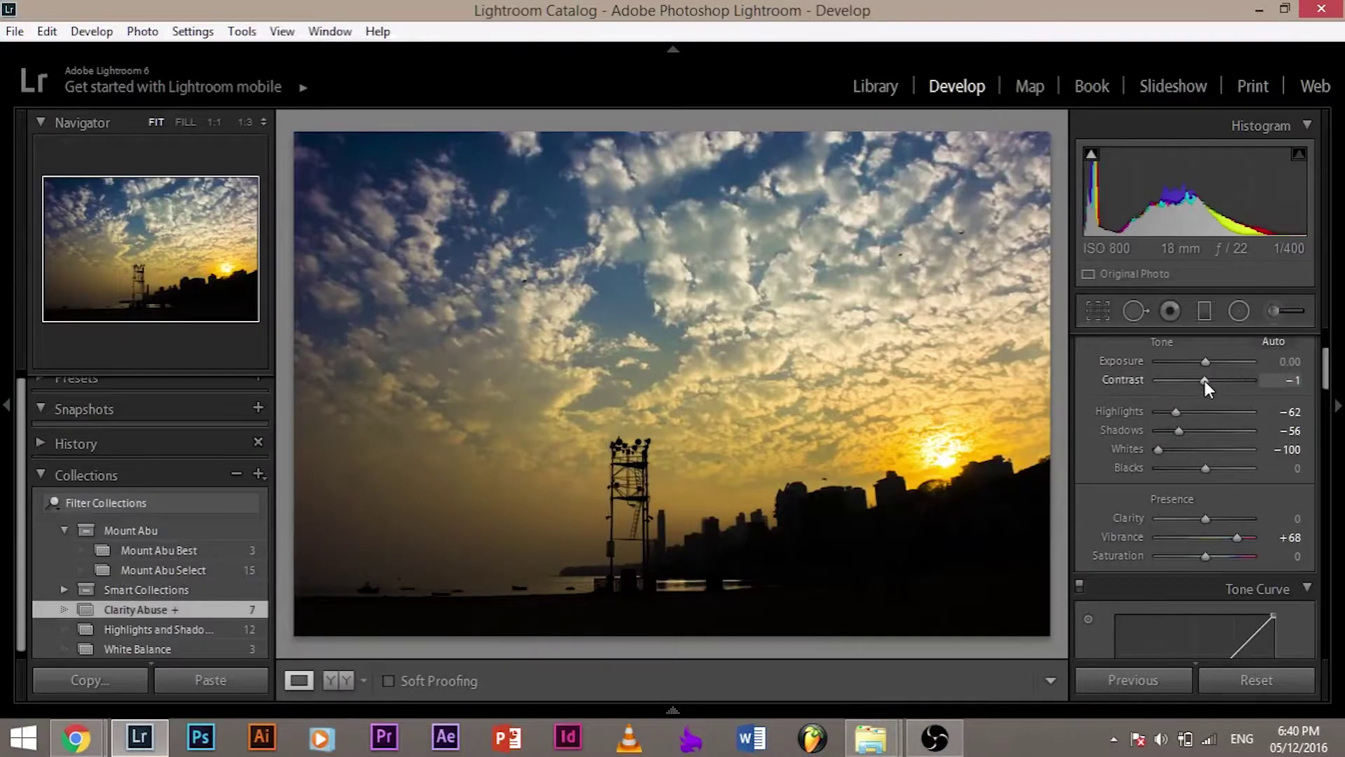
Step: Reset Contrast to 0 and raise the skyline photo's Clarity to +37
{"action": "double_click", "coordinate": [1135, 379]}
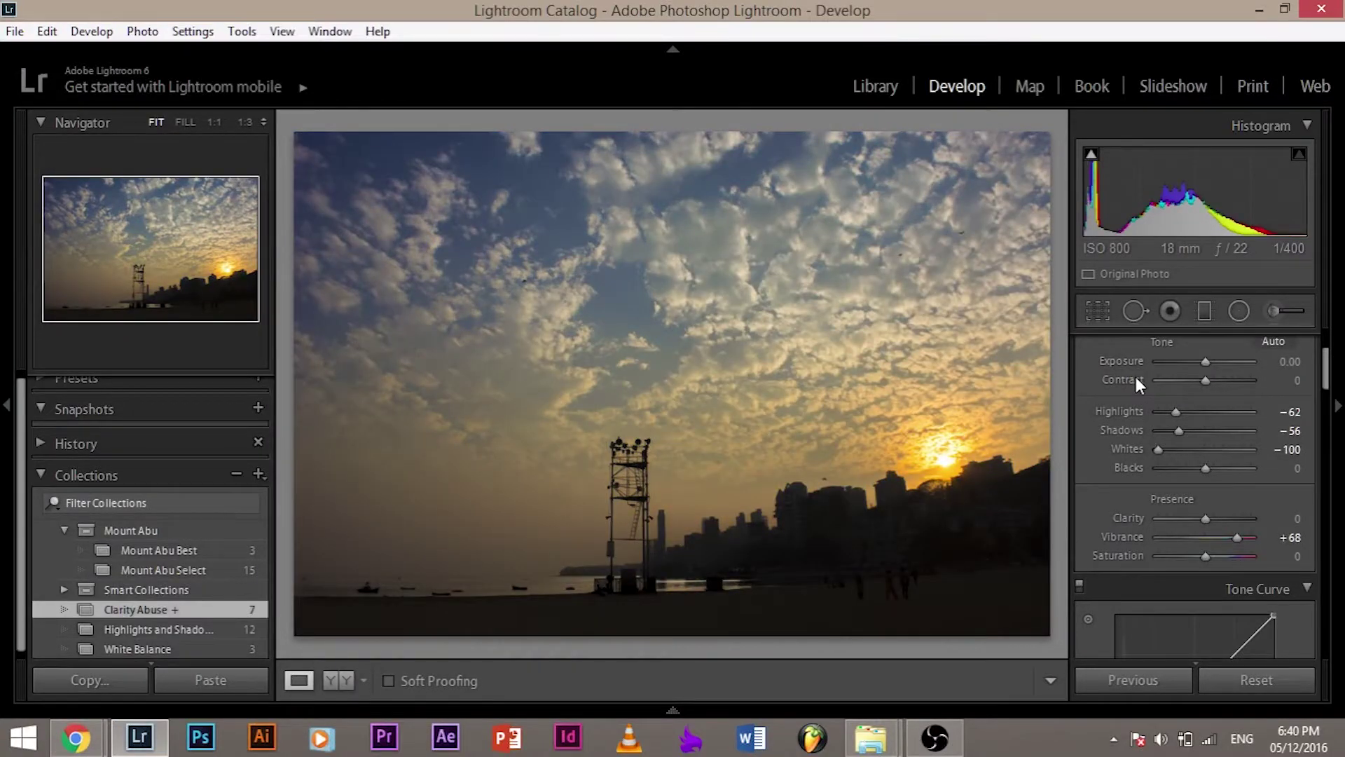
{"action": "left_click_drag", "start_coordinate": [1175, 506], "coordinate": [1230, 520]}
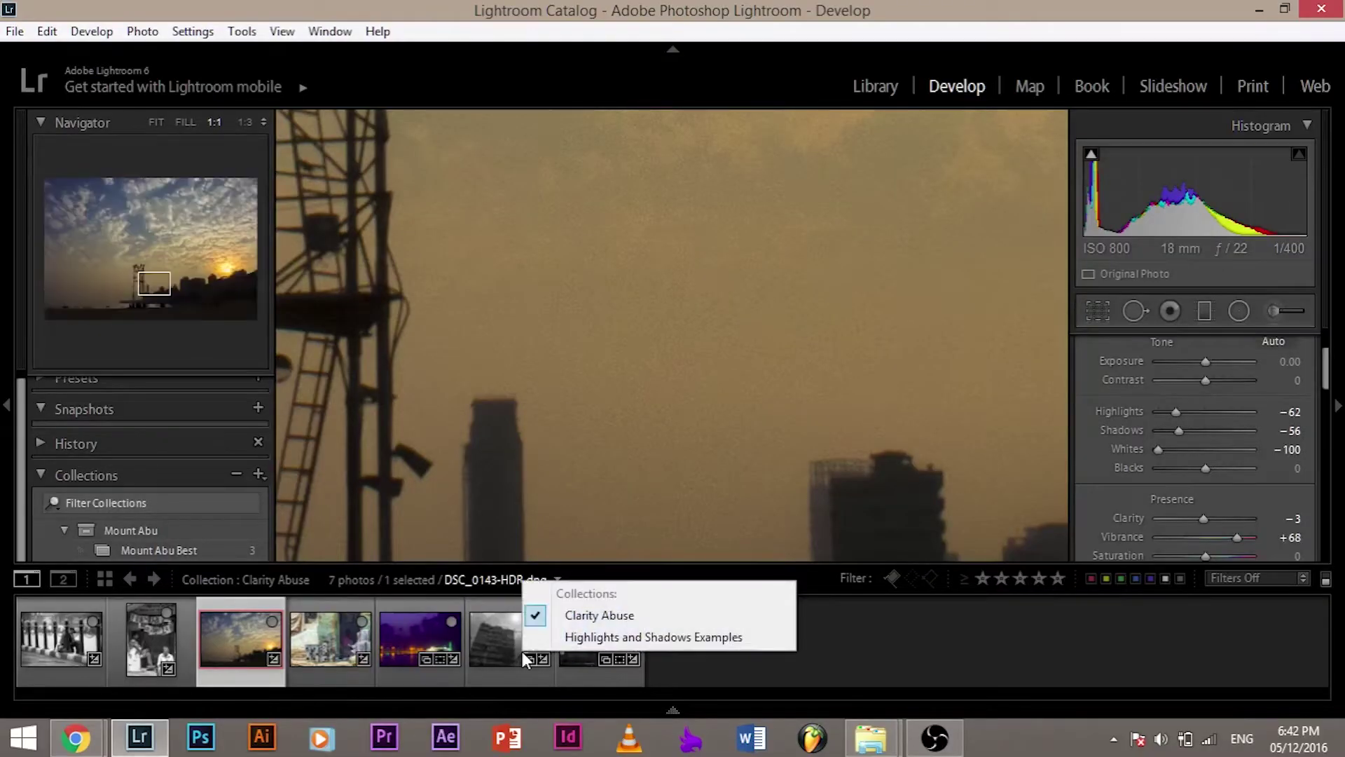
Step: Open the black-and-white building photo at Fit and raise its Clarity to +68
{"action": "left_click", "coordinate": [507, 639]}
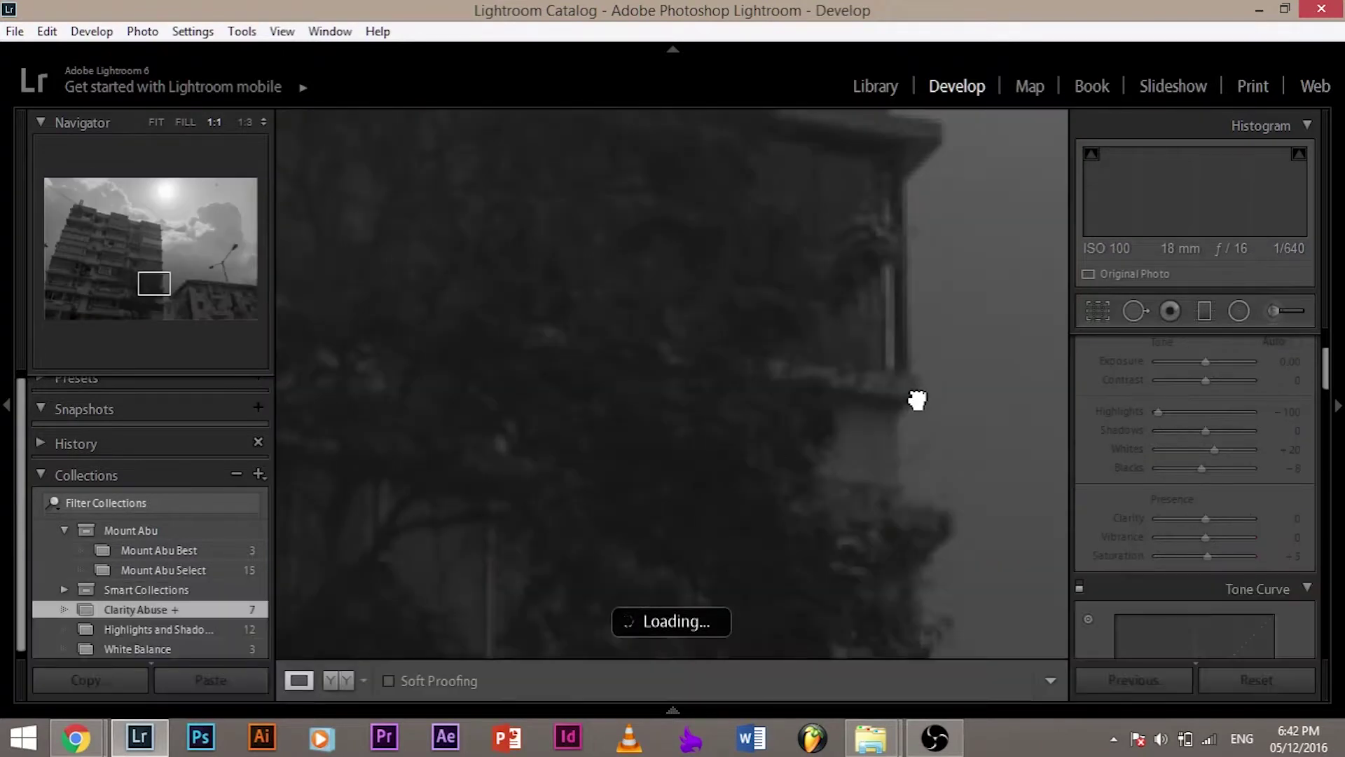
{"action": "left_click", "coordinate": [915, 401]}
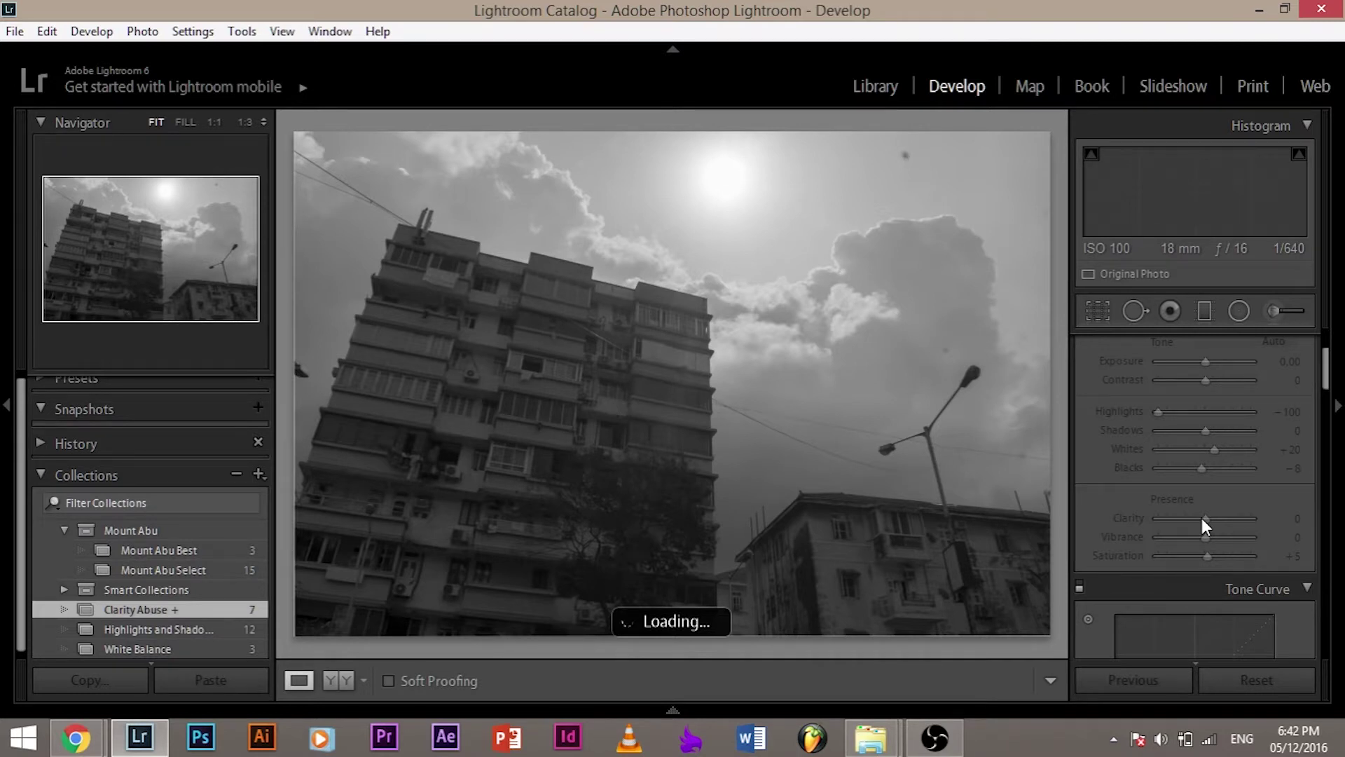
{"action": "left_click_drag", "start_coordinate": [1201, 518], "coordinate": [1245, 528]}
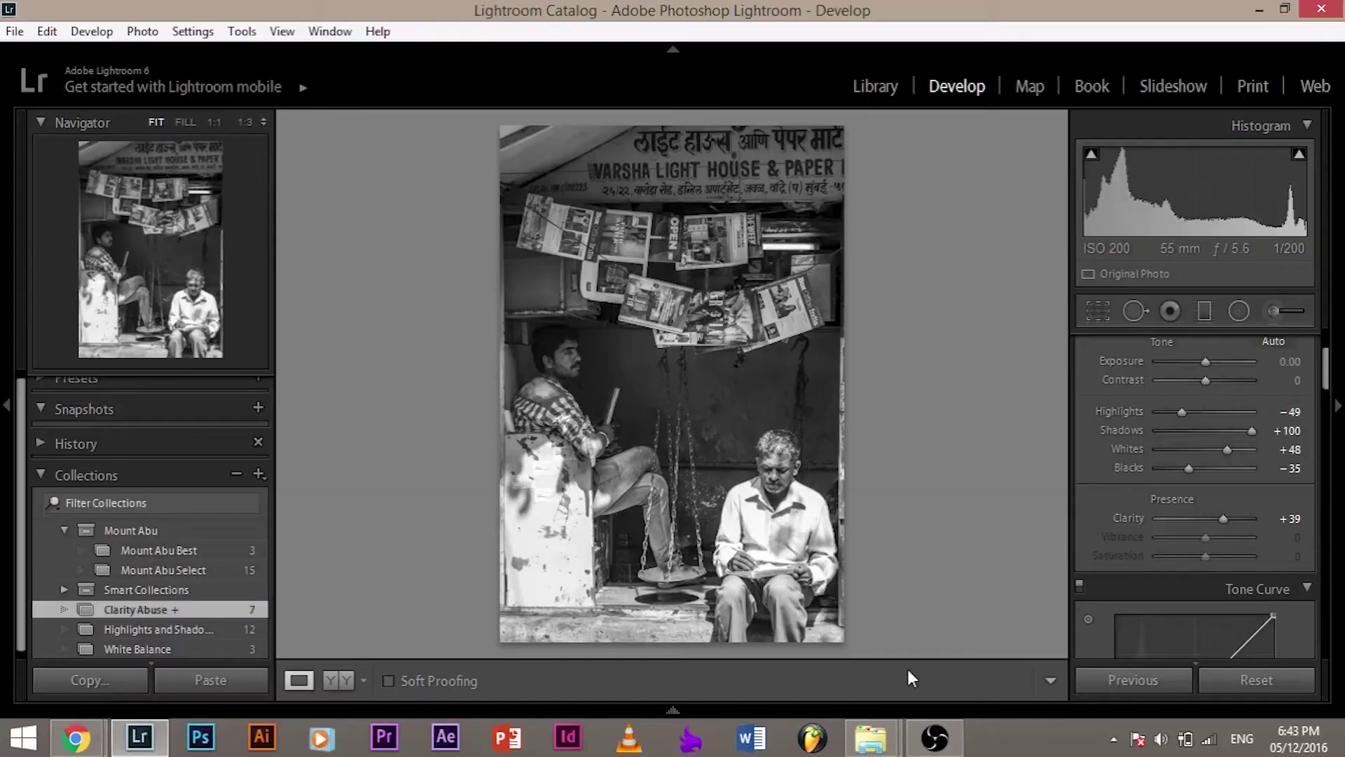
Step: Take the street photo's Clarity from 0 through +49 to +100, zooming in on the old man's face
{"action": "left_click_drag", "start_coordinate": [1208, 520], "coordinate": [1204, 520]}
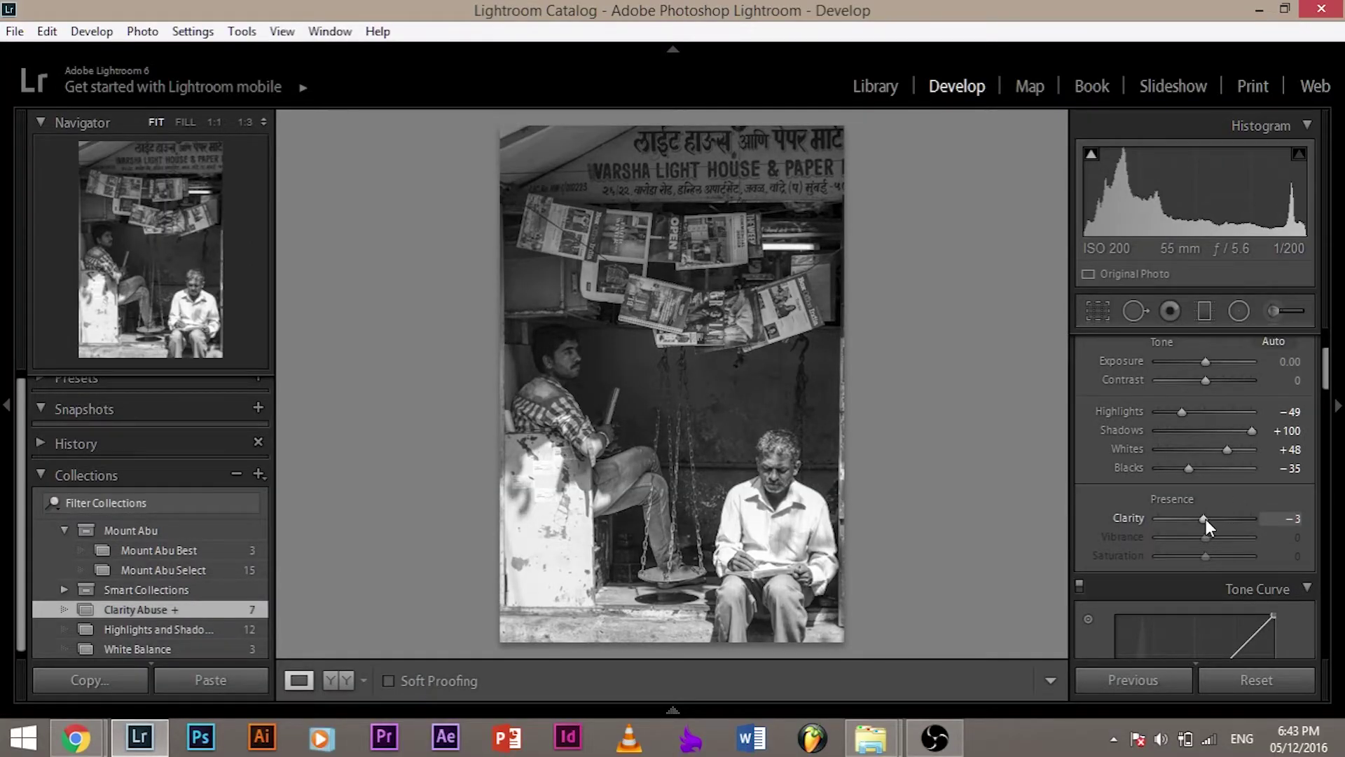
{"action": "left_click_drag", "start_coordinate": [1205, 519], "coordinate": [1228, 524]}
{"action": "left_click_drag", "start_coordinate": [1207, 519], "coordinate": [1265, 515]}
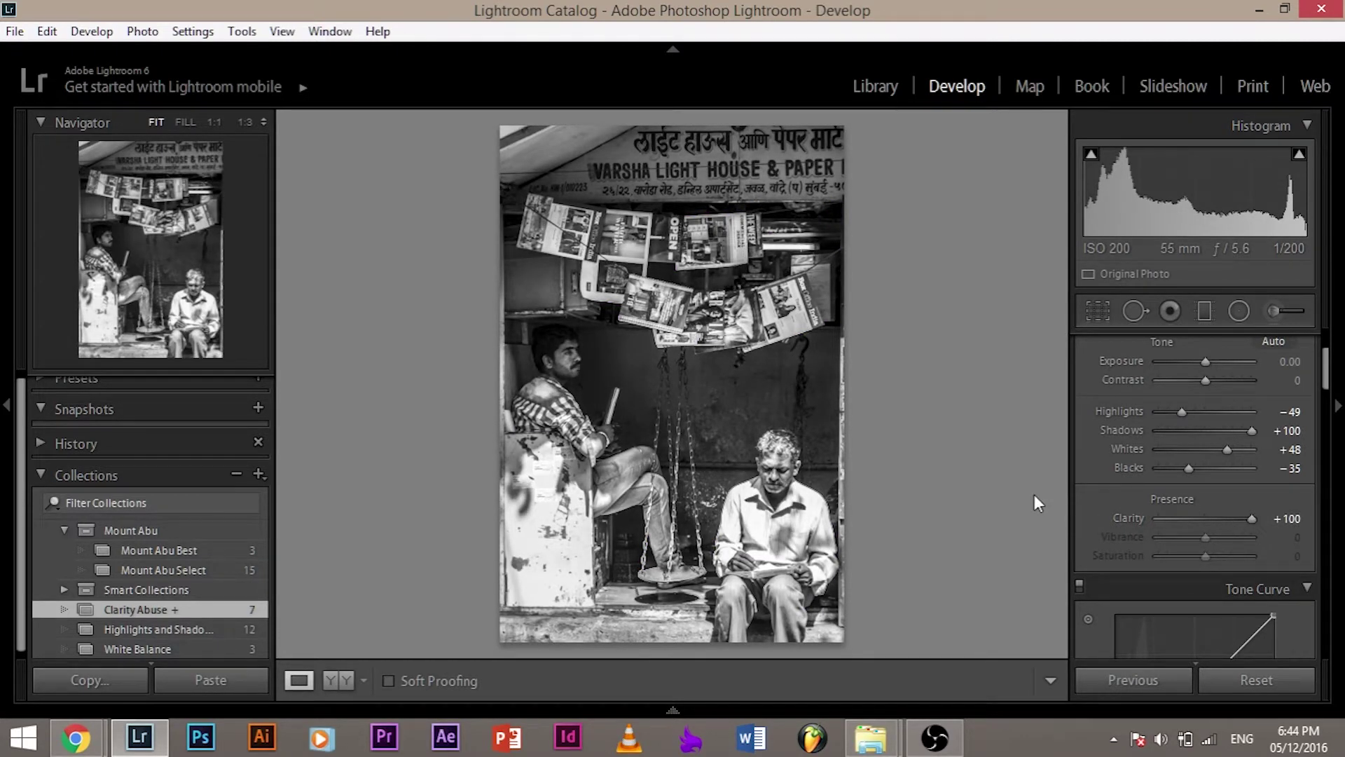
{"action": "left_click", "coordinate": [783, 475]}
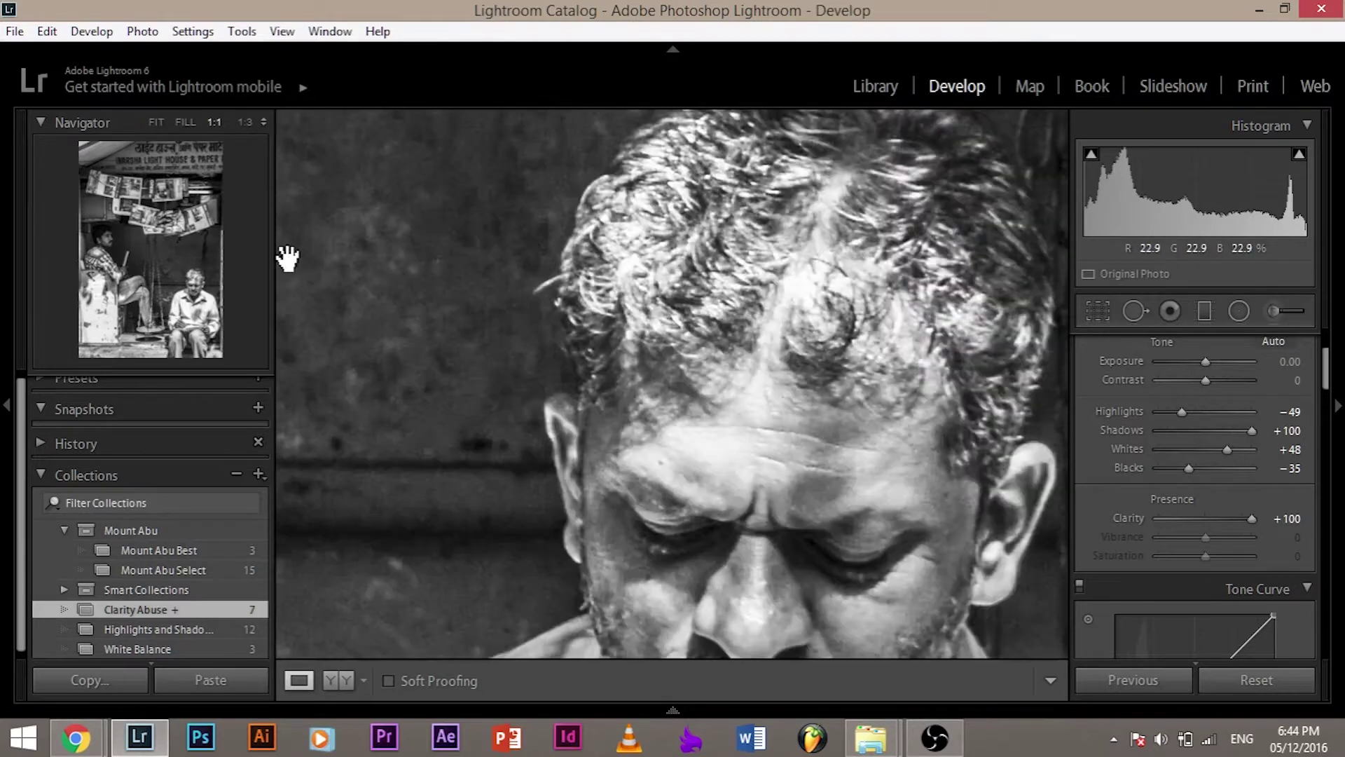
{"action": "left_click", "coordinate": [245, 124]}
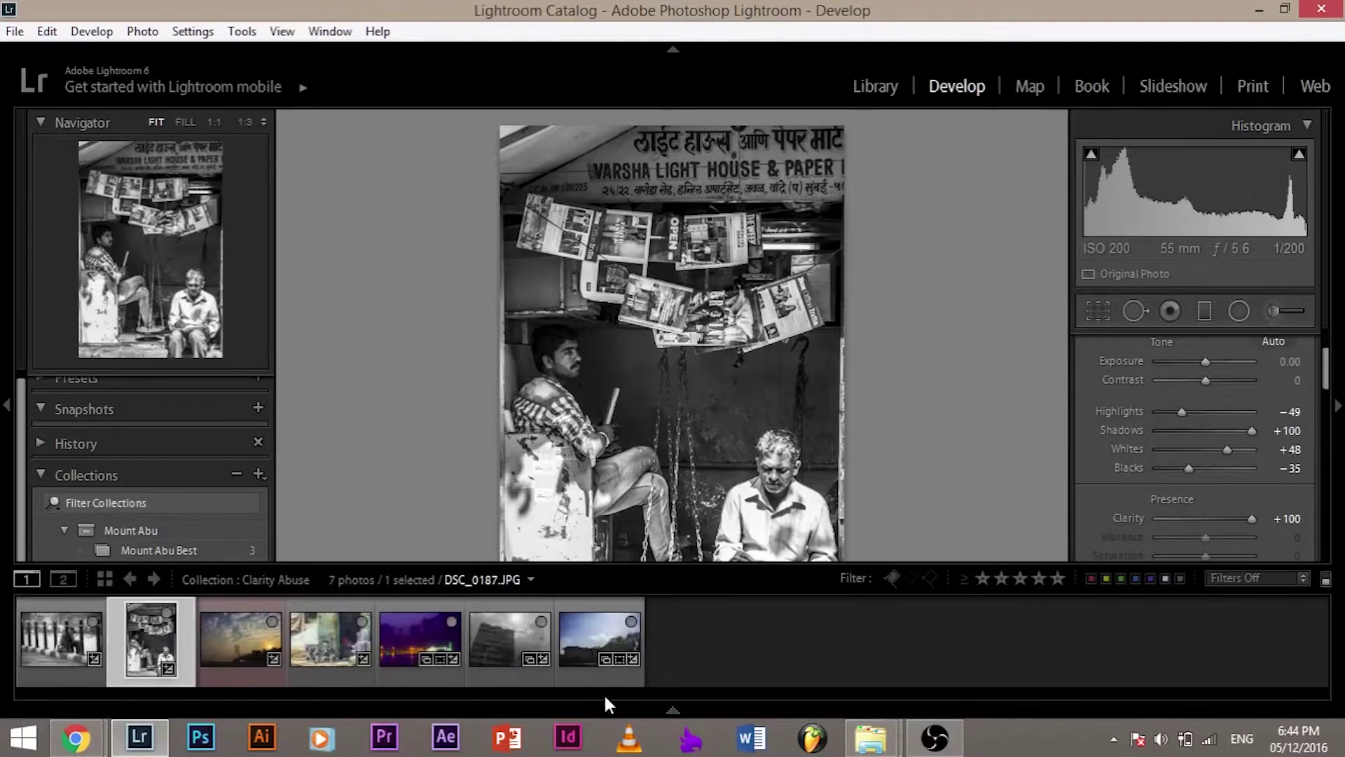
Step: Open the building photo, raise its Clarity to +100, and zoom to 1:3
{"action": "left_click", "coordinate": [505, 634]}
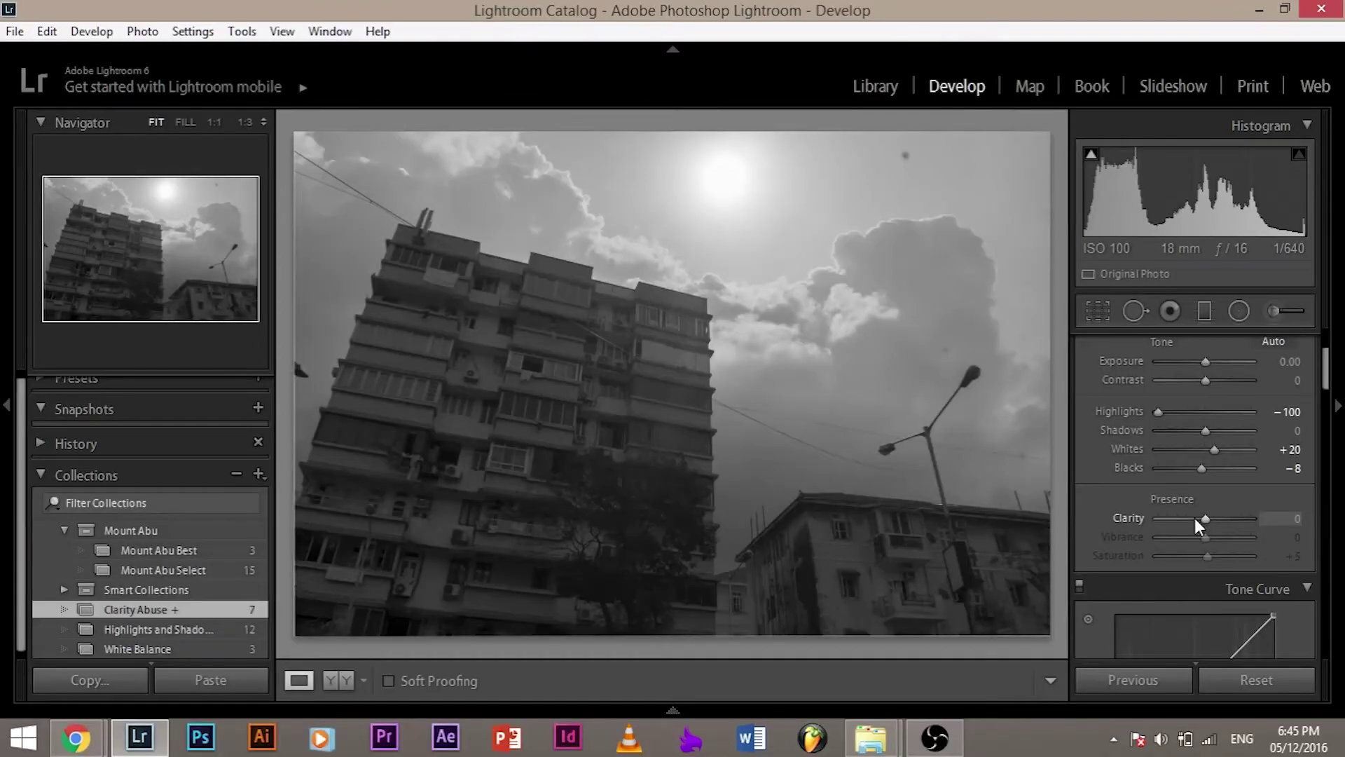
{"action": "left_click_drag", "start_coordinate": [1202, 518], "coordinate": [1263, 521]}
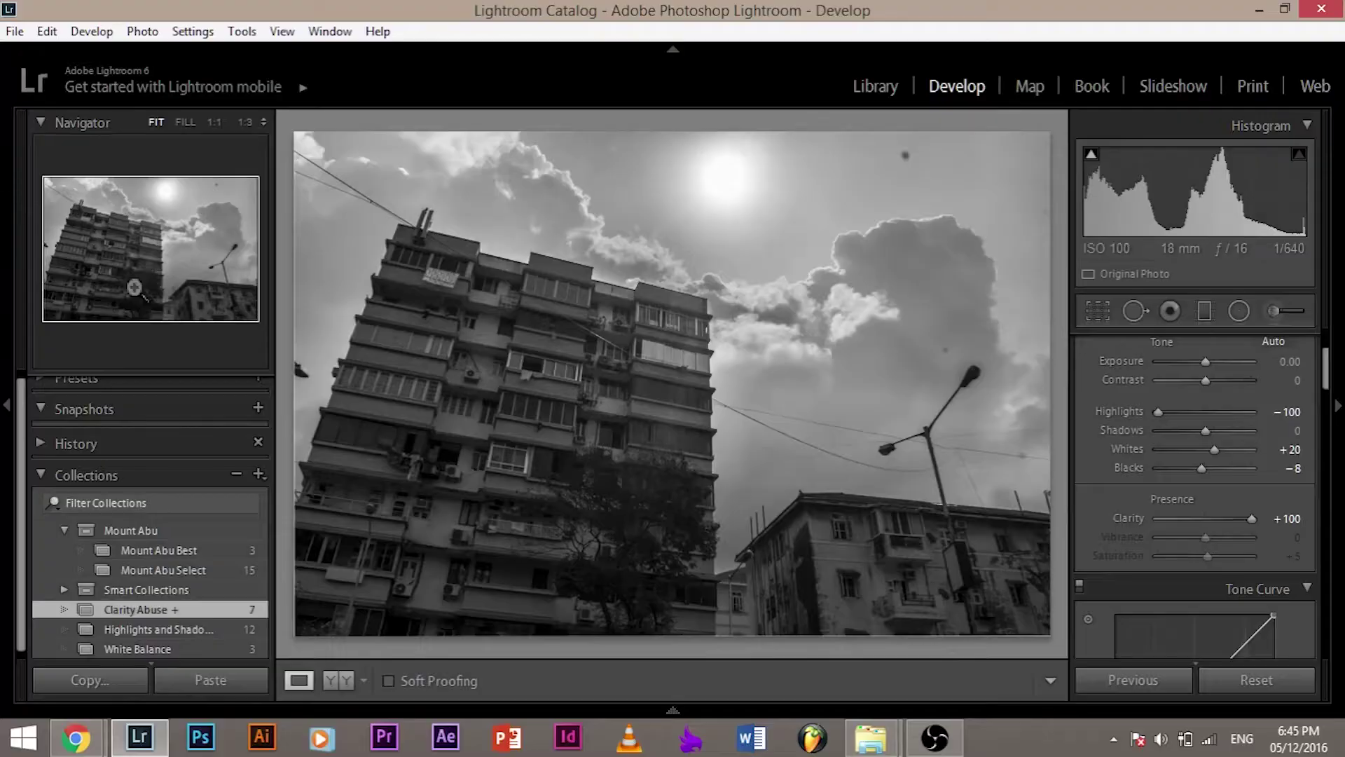
{"action": "left_click", "coordinate": [243, 122]}
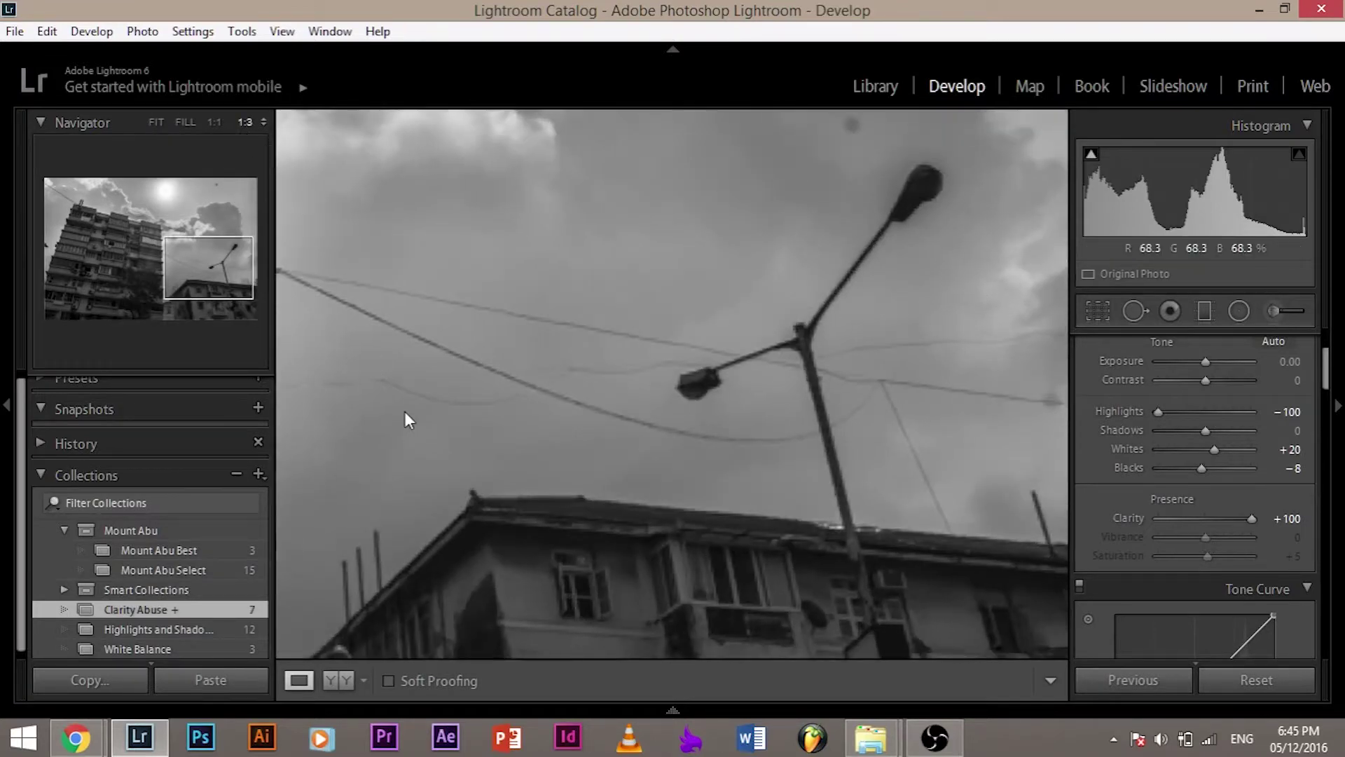
Step: Inspect the building's upper floors, return to the whole photo, and reset Clarity to 0
{"action": "left_click_drag", "start_coordinate": [405, 418], "coordinate": [802, 427]}
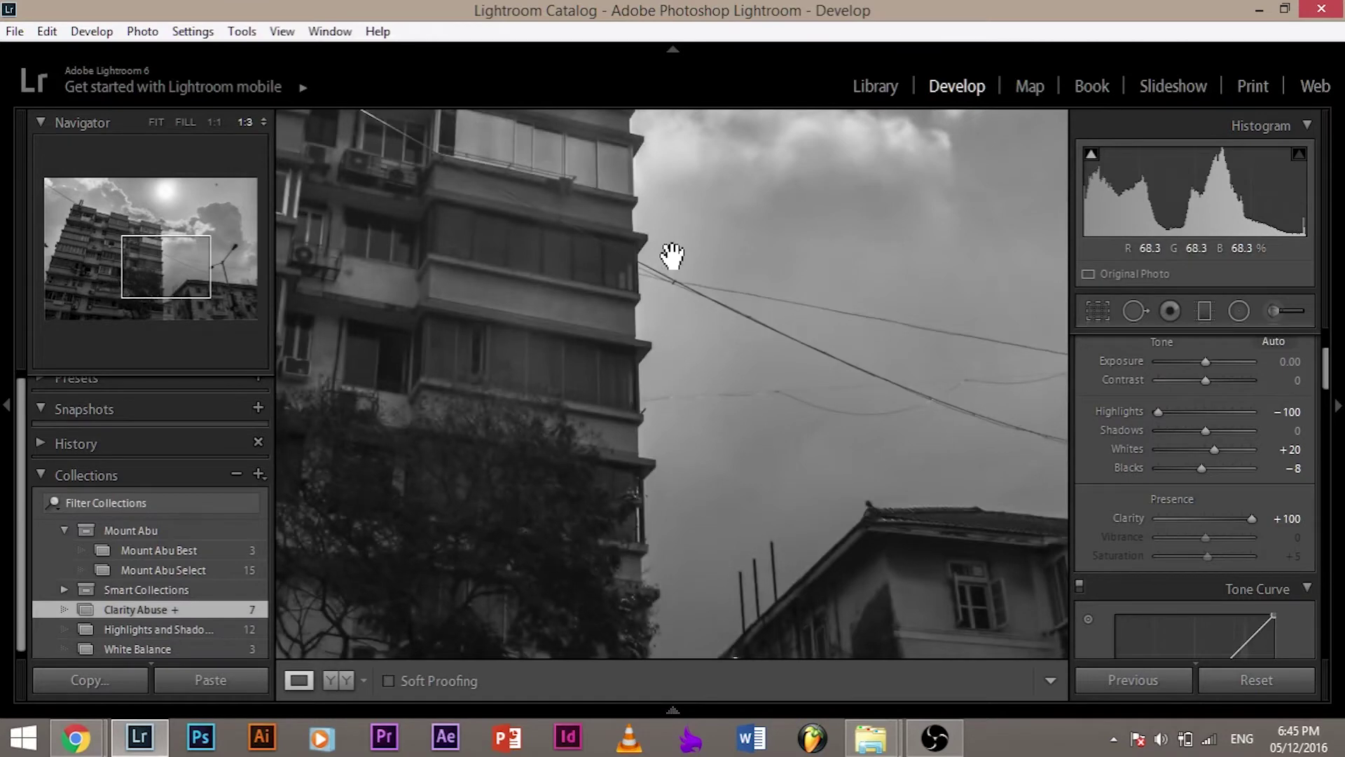
{"action": "left_click_drag", "start_coordinate": [561, 183], "coordinate": [957, 498]}
{"action": "left_click_drag", "start_coordinate": [831, 468], "coordinate": [937, 481]}
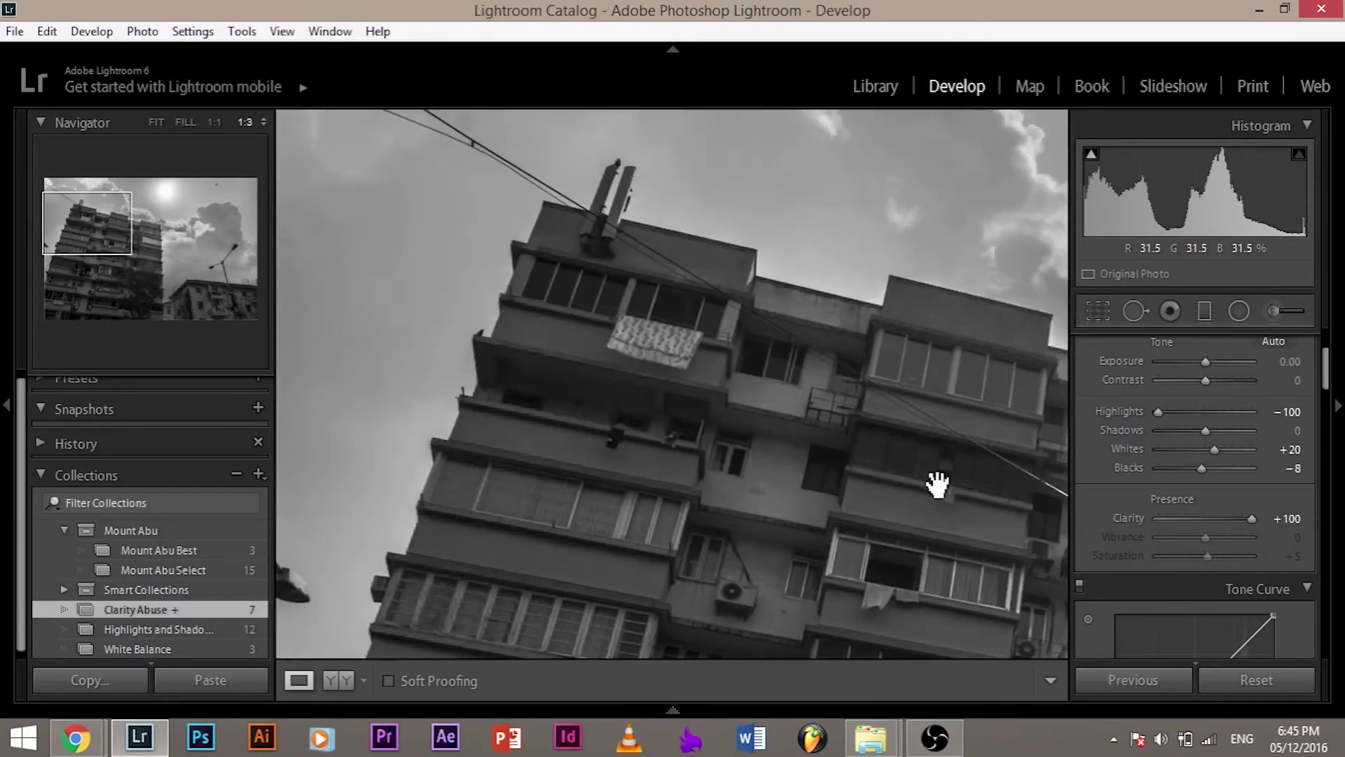
{"action": "left_click", "coordinate": [831, 495]}
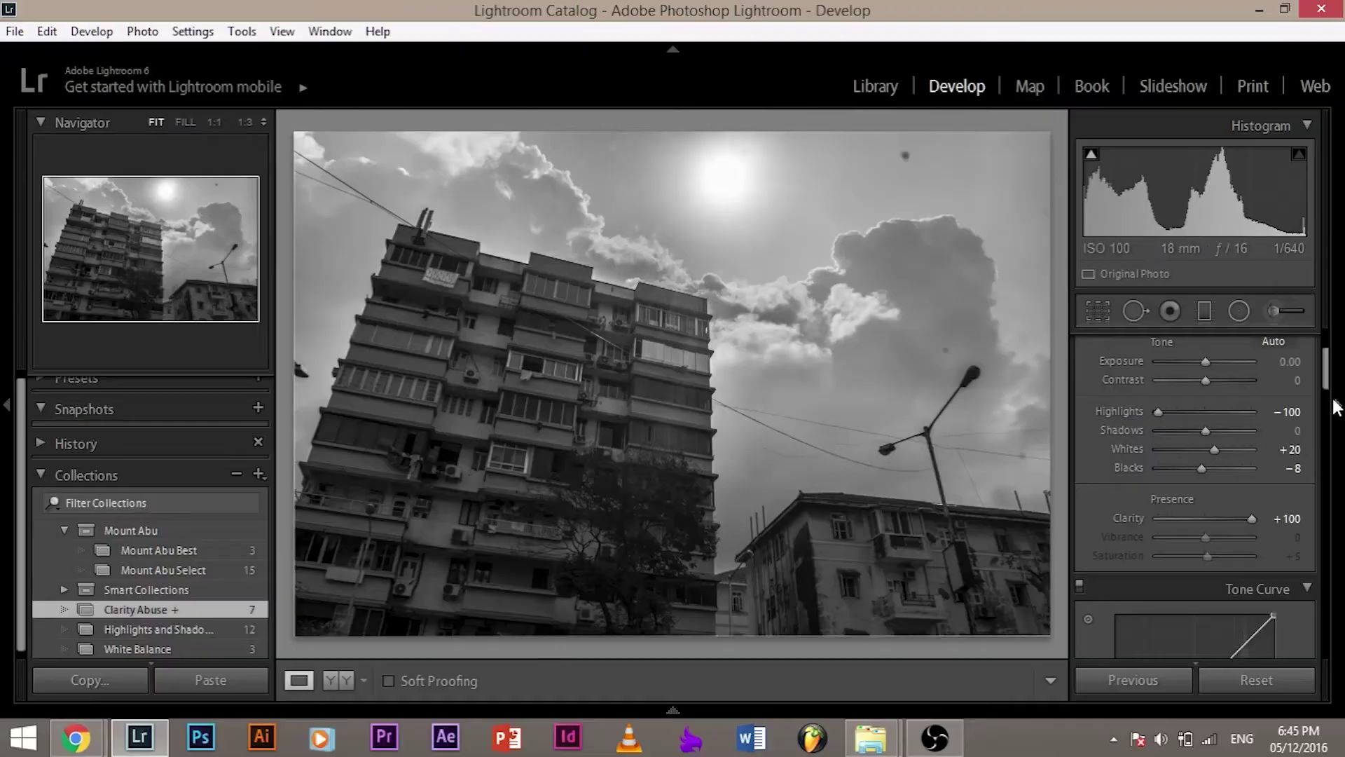
{"action": "double_click", "coordinate": [1129, 518]}
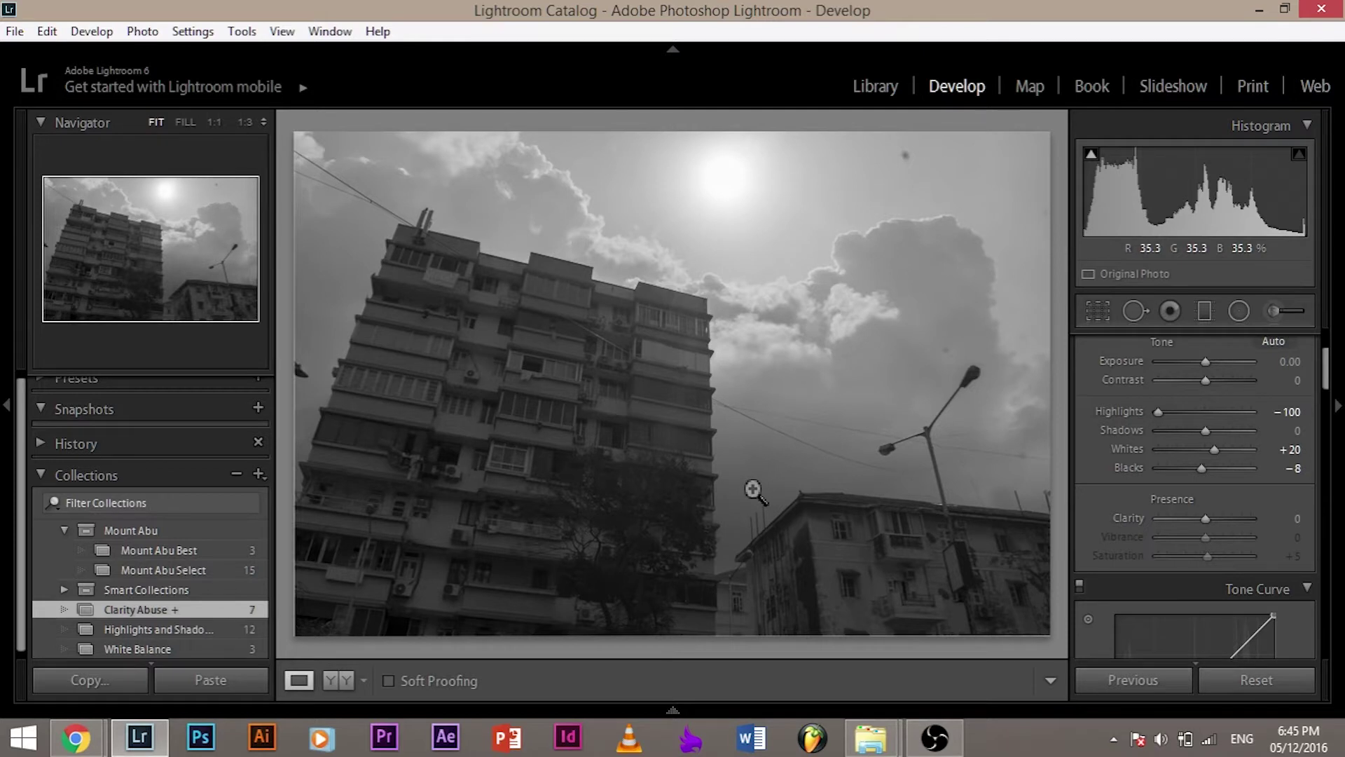
Step: Push Clarity back to +100 and zoom in on the street lamp and surrounding sky
{"action": "left_click_drag", "start_coordinate": [1213, 518], "coordinate": [1271, 523]}
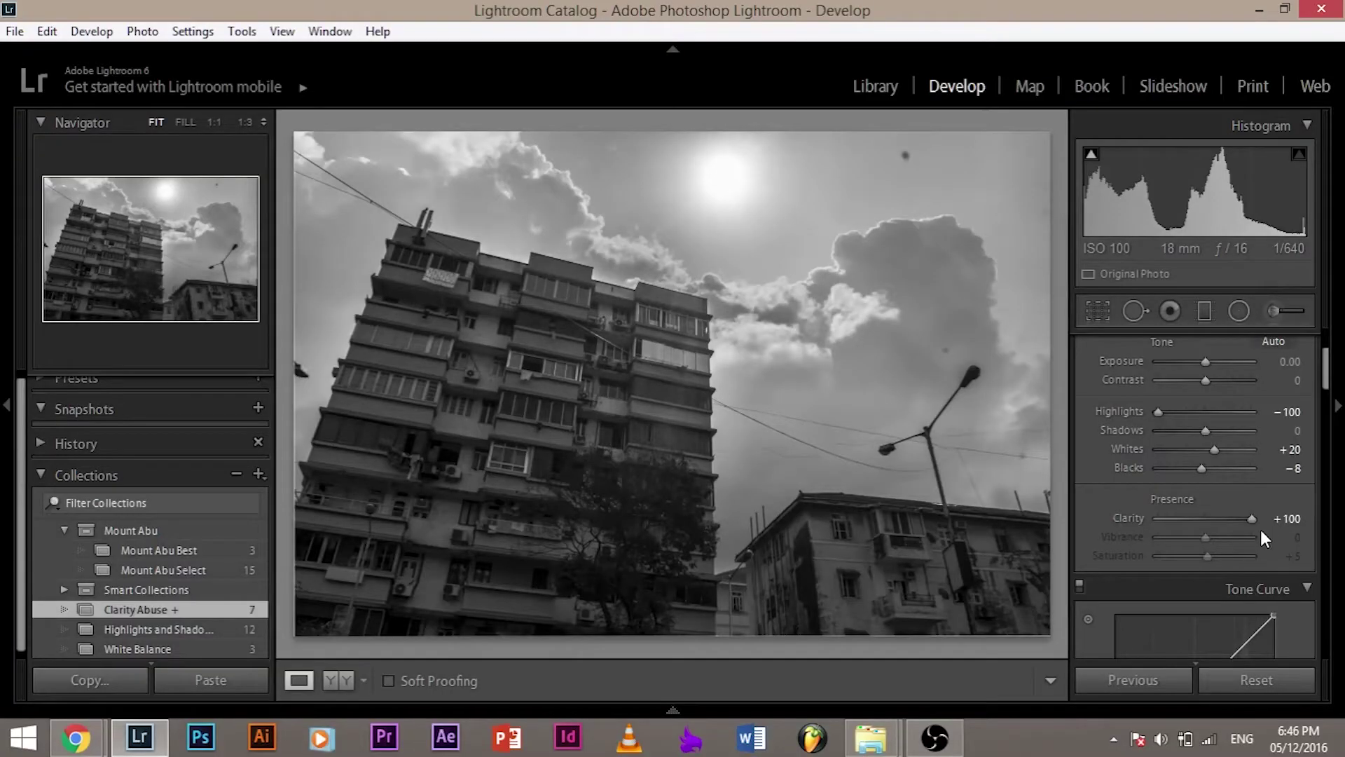
{"action": "left_click", "coordinate": [965, 397]}
{"action": "left_click_drag", "start_coordinate": [1016, 385], "coordinate": [930, 384]}
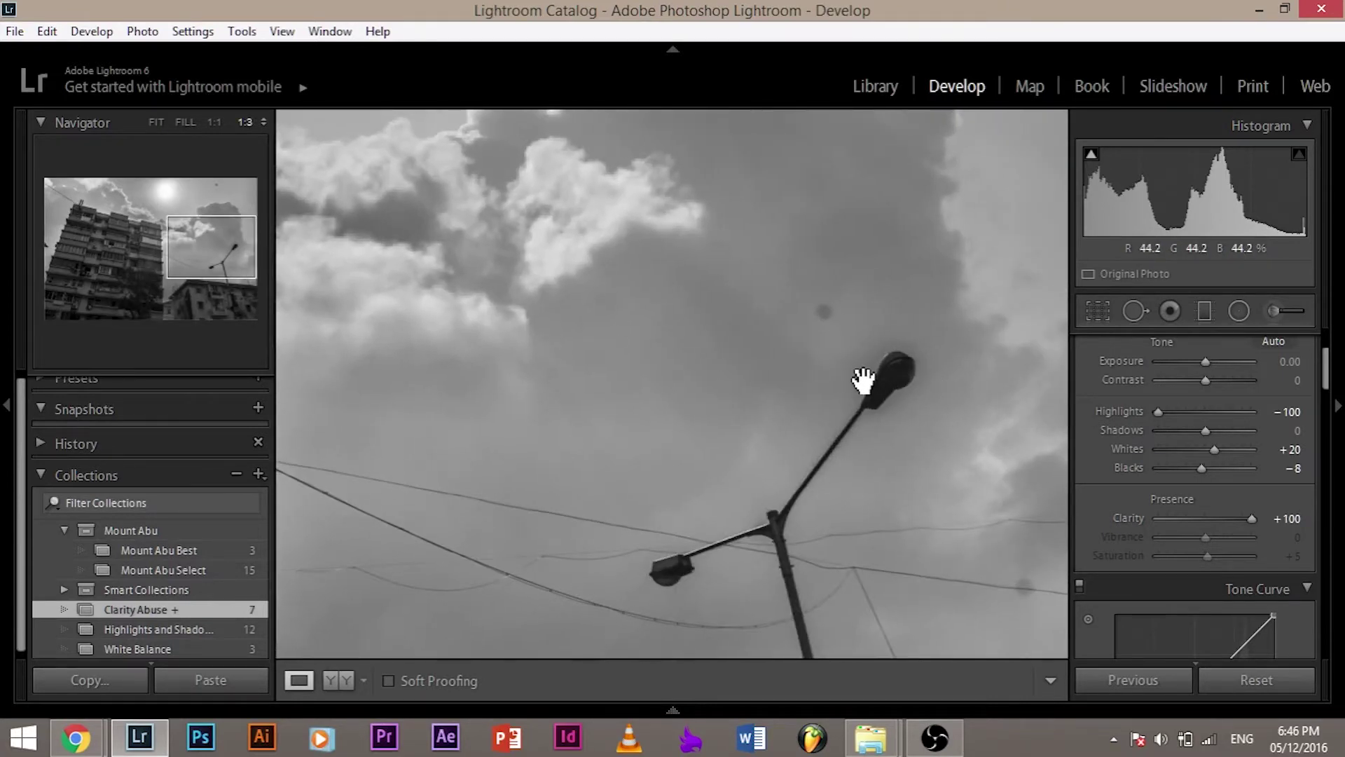
{"action": "left_click_drag", "start_coordinate": [690, 576], "coordinate": [756, 414]}
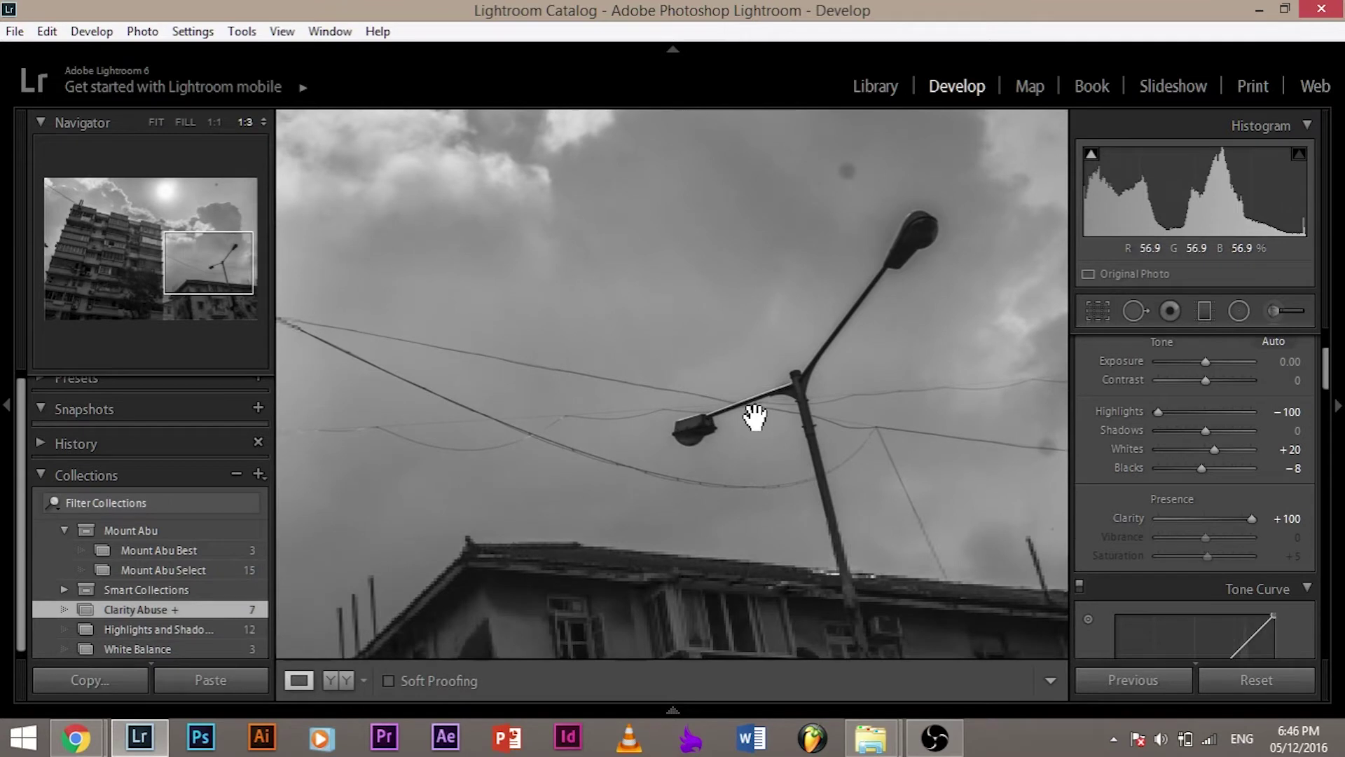
Step: Examine the lamp head's halo at 1:1, then return to viewing the whole photo
{"action": "left_click", "coordinate": [214, 122]}
{"action": "left_click_drag", "start_coordinate": [870, 471], "coordinate": [800, 434]}
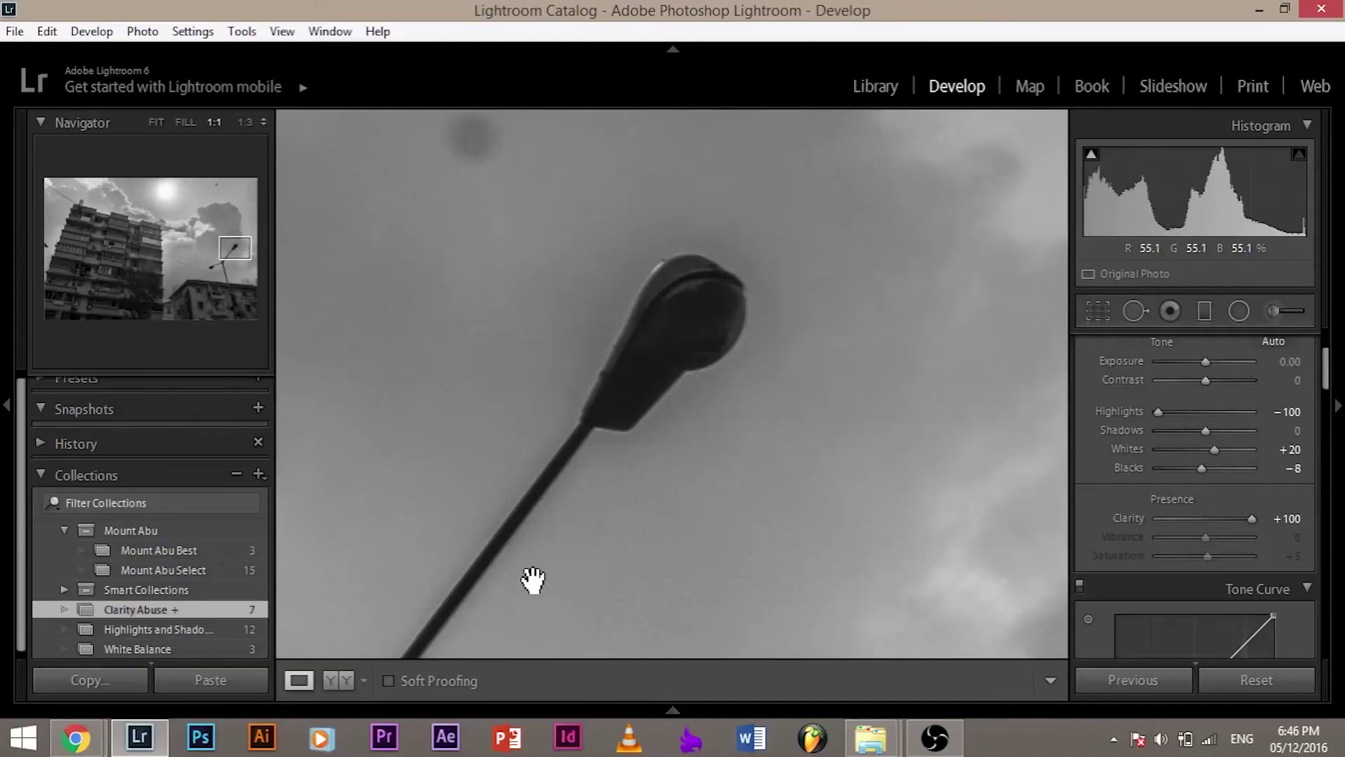
{"action": "left_click", "coordinate": [639, 537]}
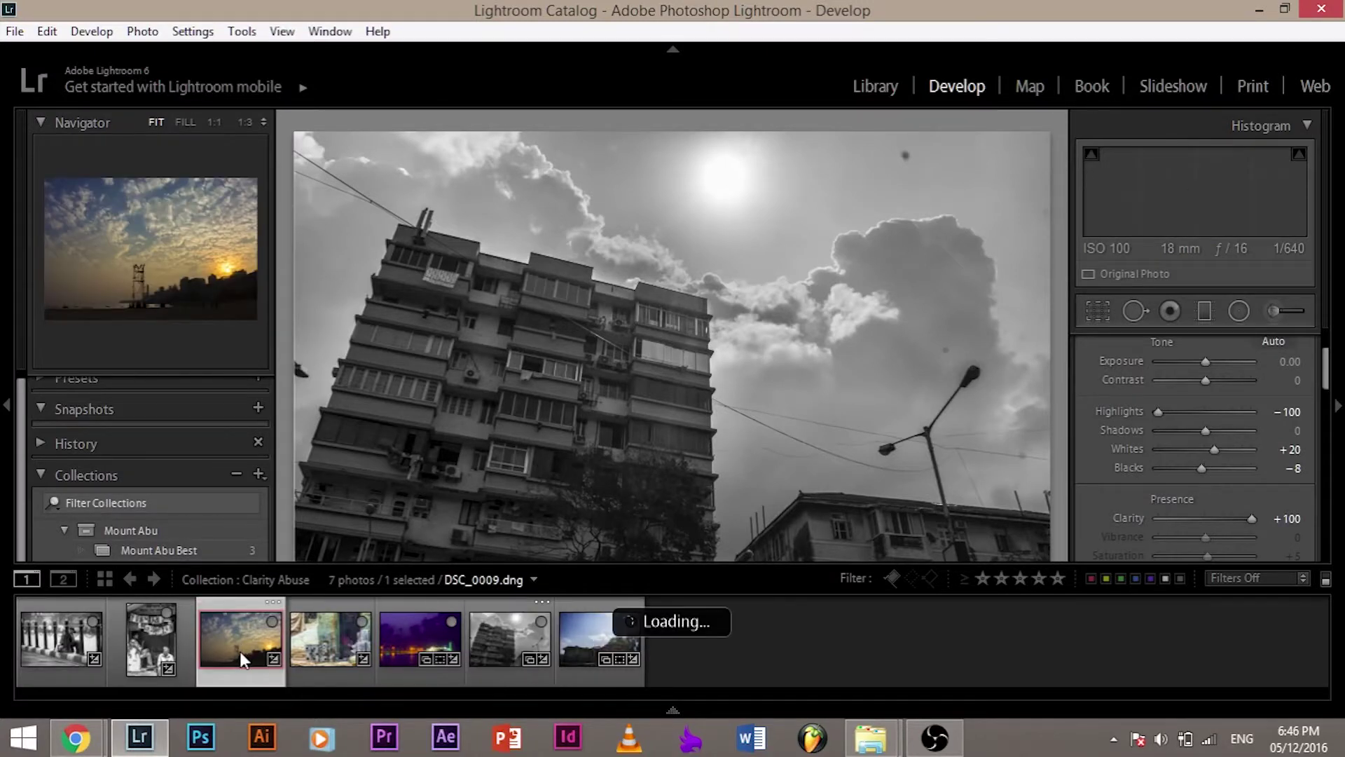
Step: Hide the filmstrip with F6
{"action": "key", "text": "F6"}
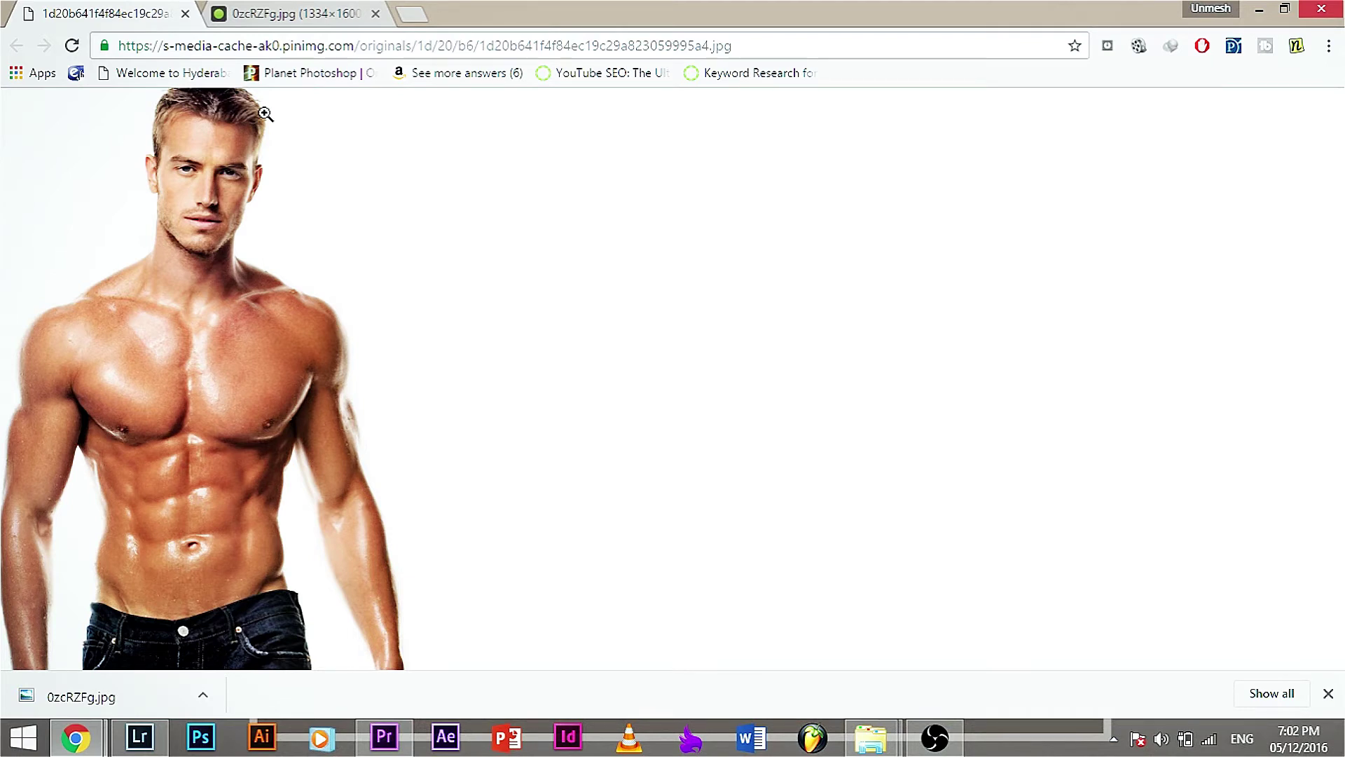
{"action": "left_click", "coordinate": [278, 10]}
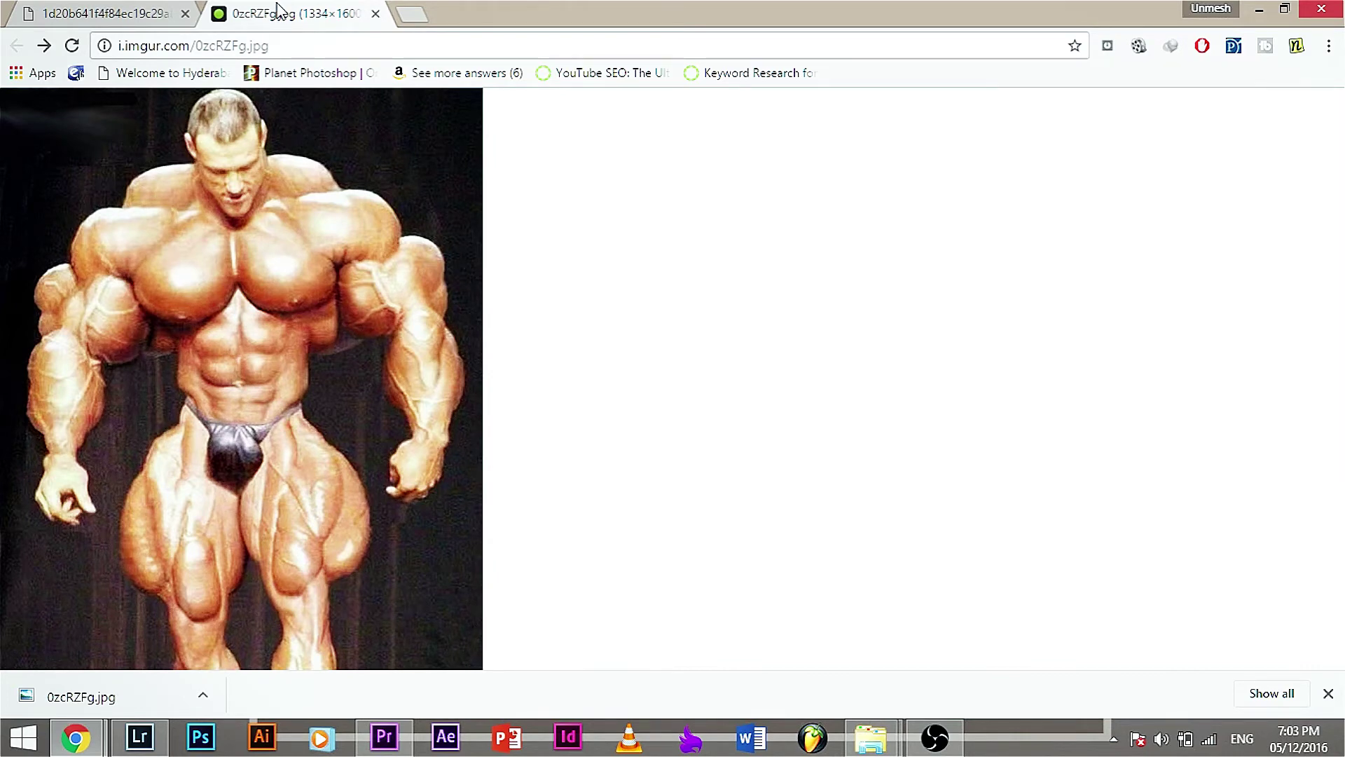
{"action": "left_click", "coordinate": [142, 8]}
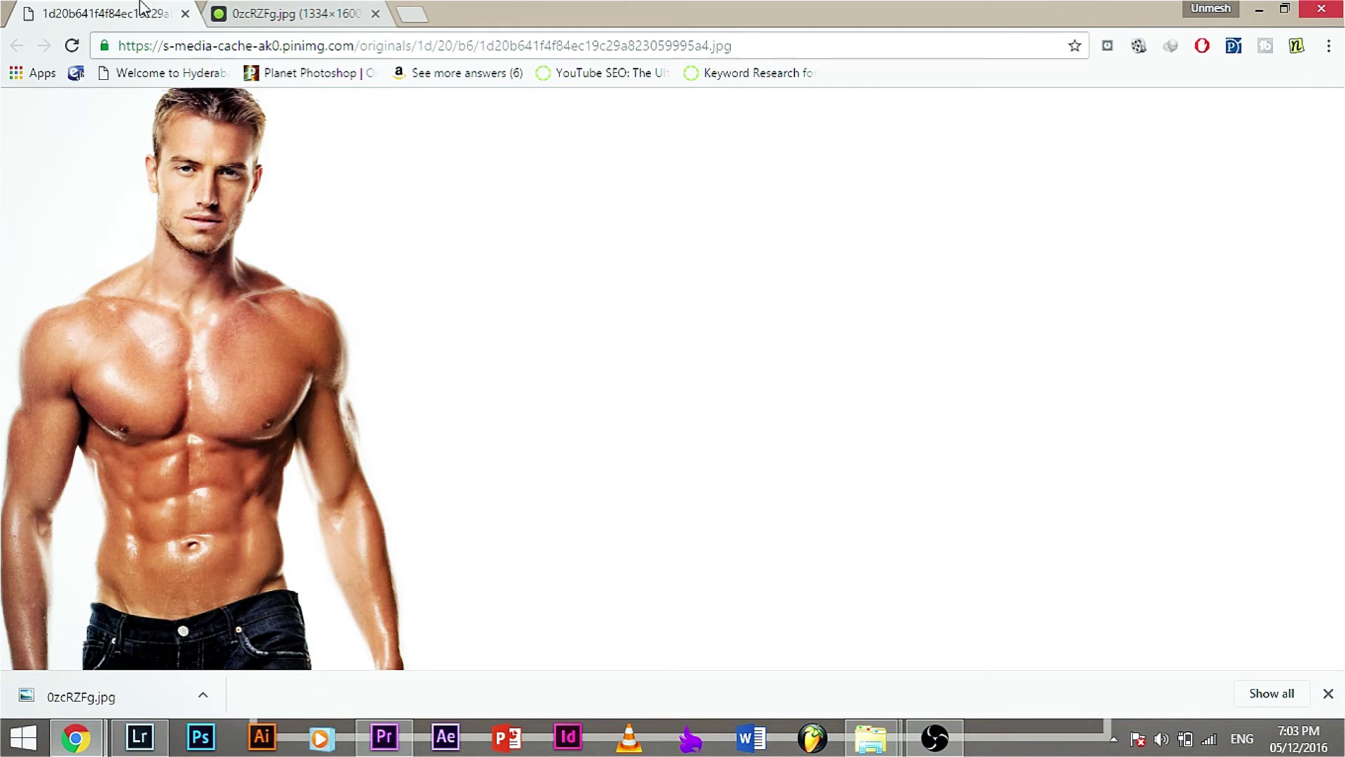